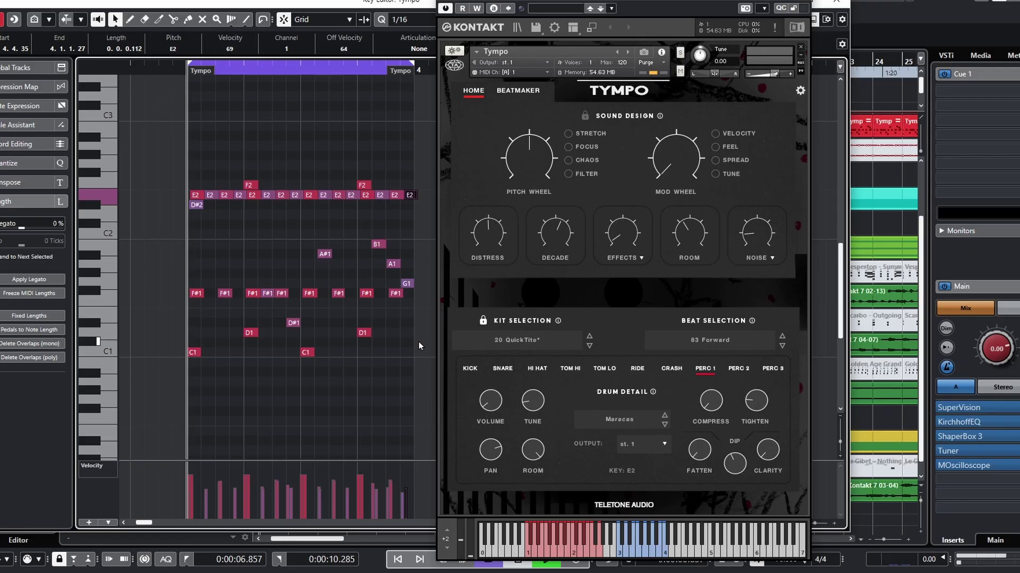
{"action": "key", "text": "space"}
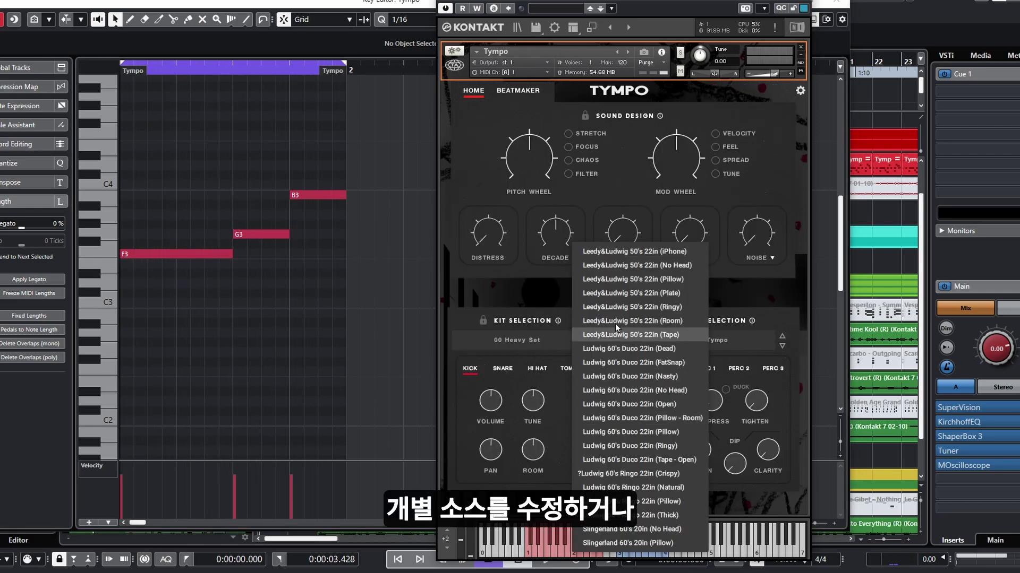
Change the snare sound of the kit to Rogers 60's
{"action": "left_click", "coordinate": [515, 371]}
{"action": "left_click", "coordinate": [617, 420]}
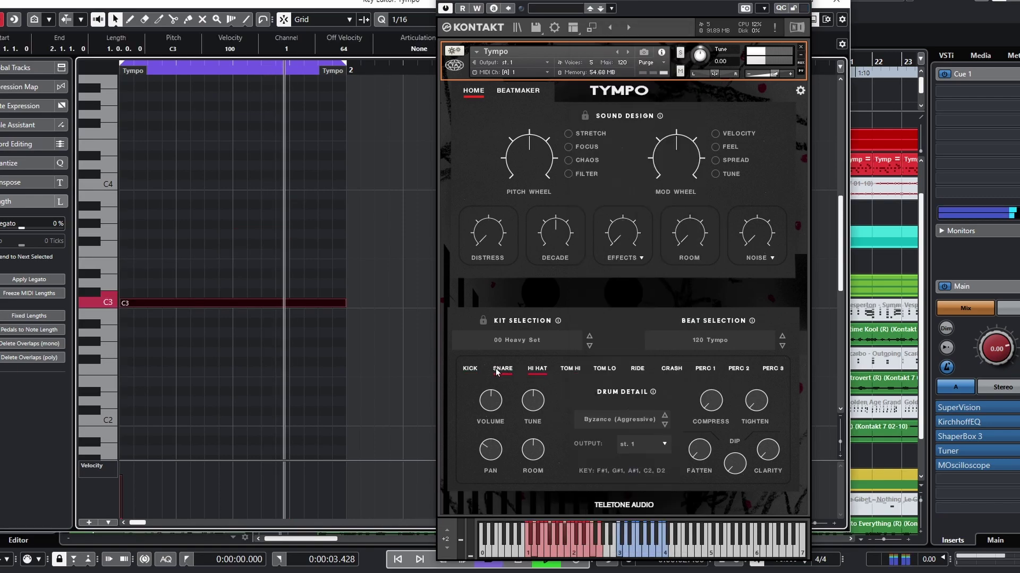
{"action": "left_click", "coordinate": [501, 369]}
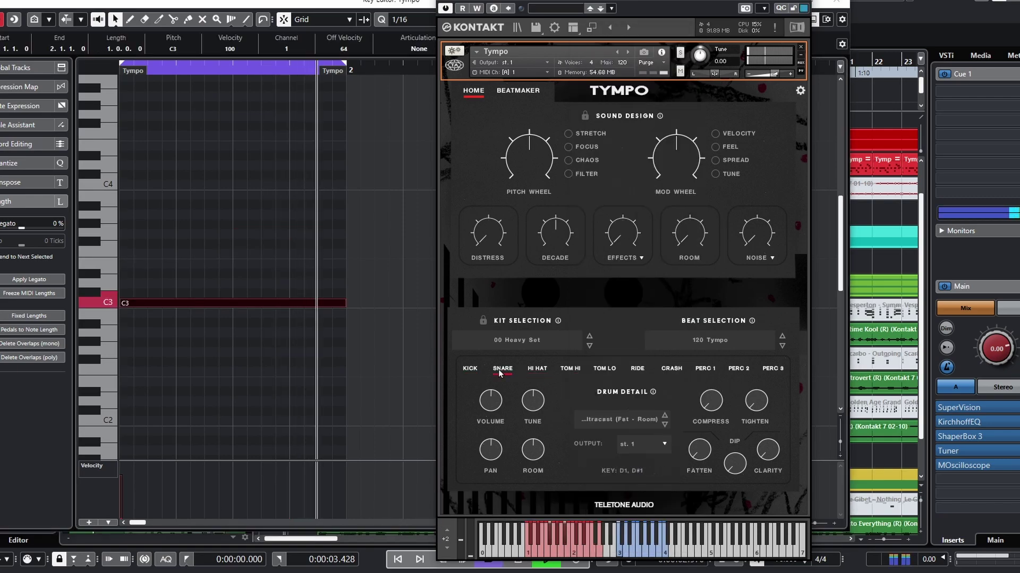
{"action": "left_click", "coordinate": [623, 420]}
{"action": "left_click", "coordinate": [626, 314]}
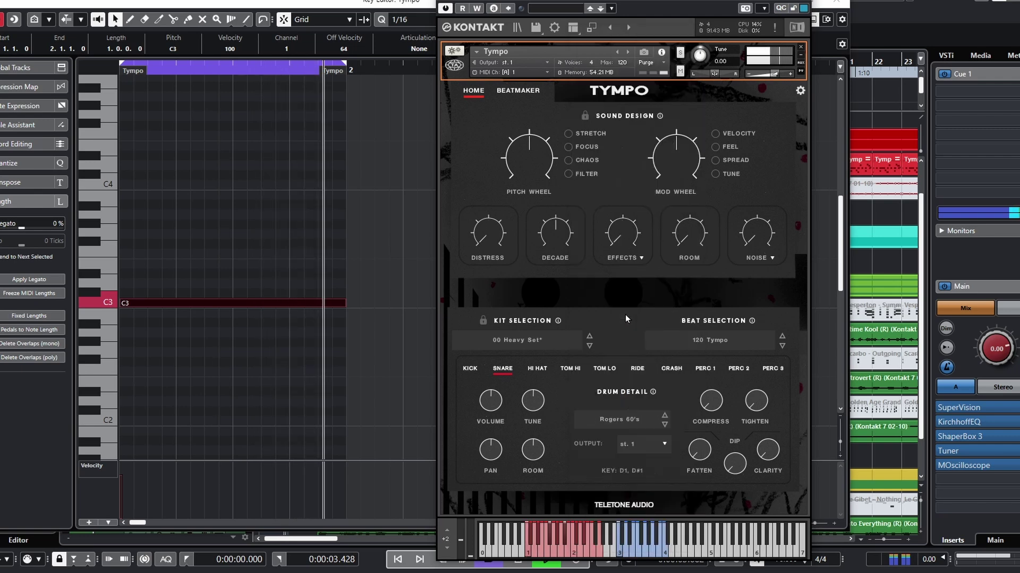
Change the kick sound to Leedy&Ludwig 50's 22in (Tape)
{"action": "left_click", "coordinate": [471, 369]}
{"action": "left_click", "coordinate": [623, 420]}
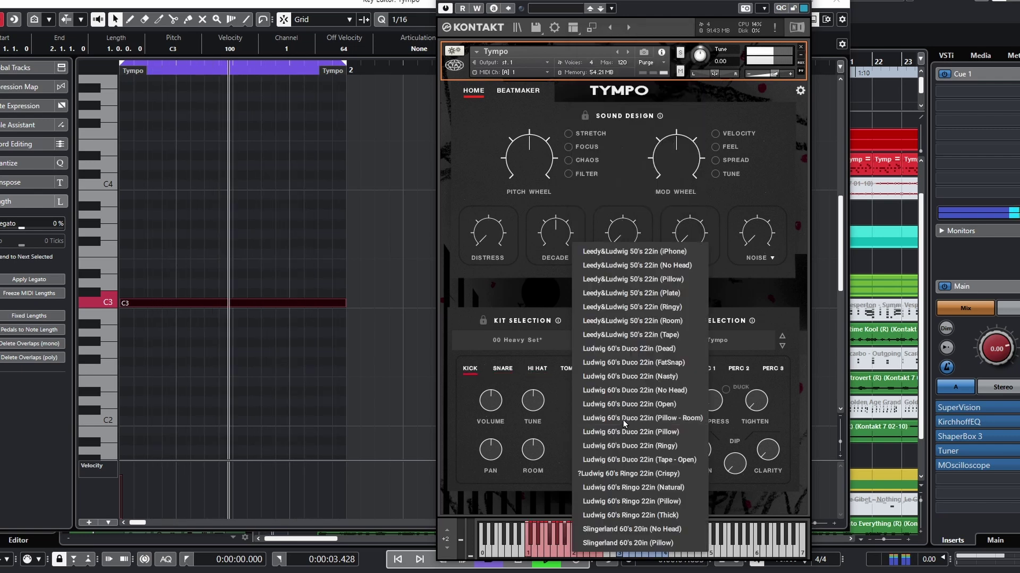
{"action": "left_click", "coordinate": [638, 332]}
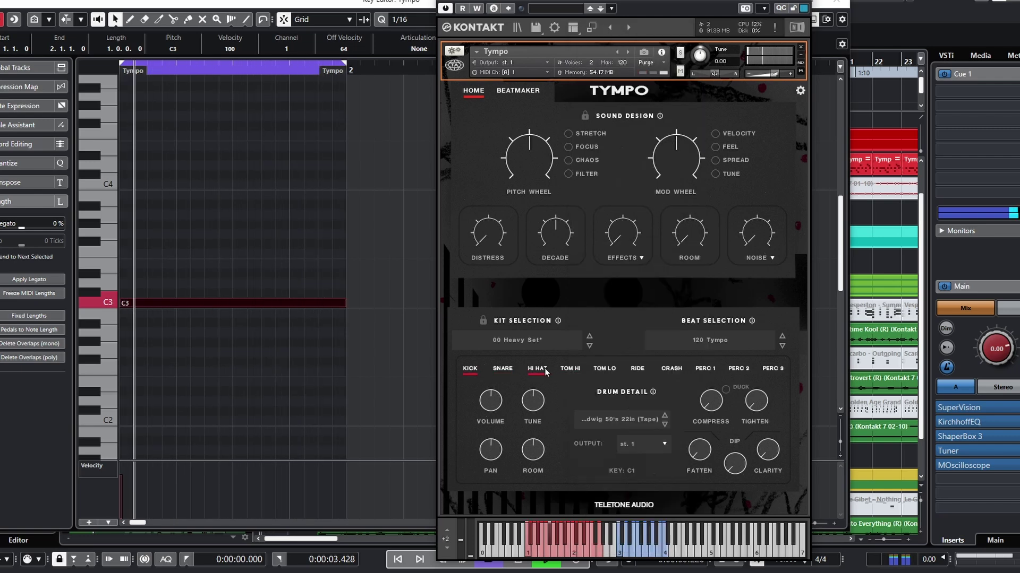
Replace the hi-hat sound with an Agop 14in Medium sample
{"action": "left_click", "coordinate": [547, 368]}
{"action": "left_click", "coordinate": [609, 418]}
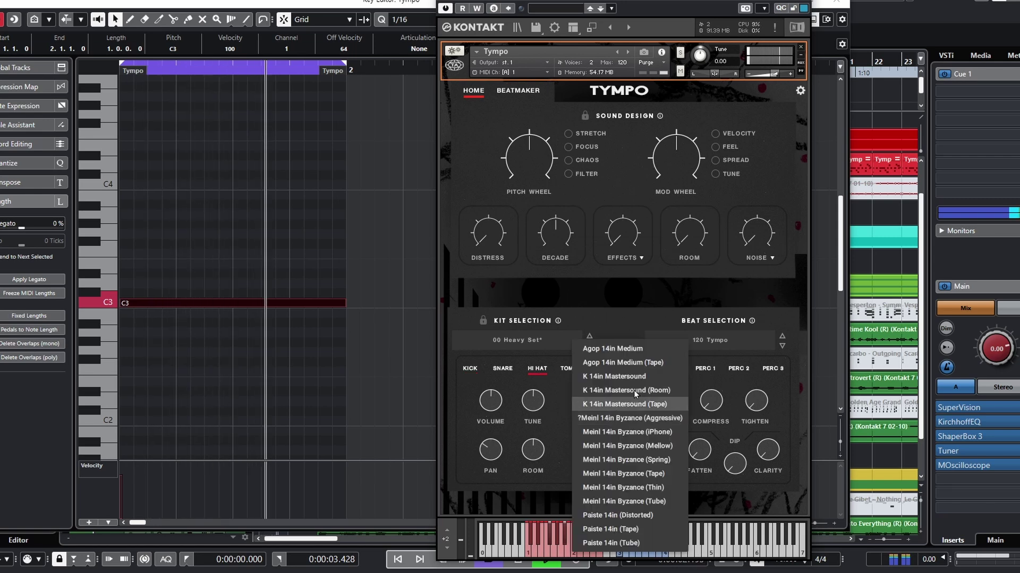
{"action": "left_click", "coordinate": [638, 354]}
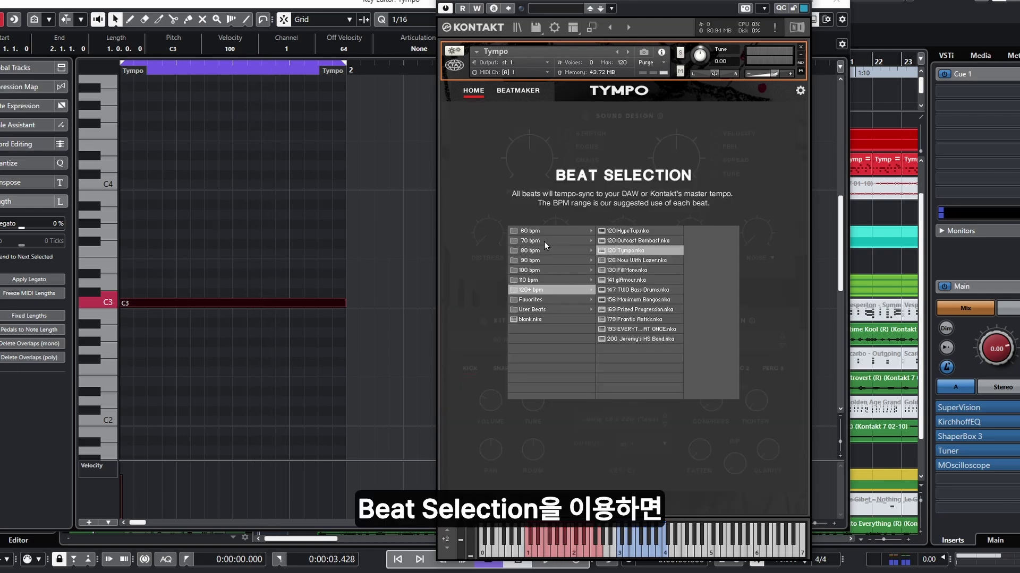
Audition the beats 84 Big Boomer and 82 Recycled Parts from the 80 bpm folder
{"action": "left_click", "coordinate": [540, 254]}
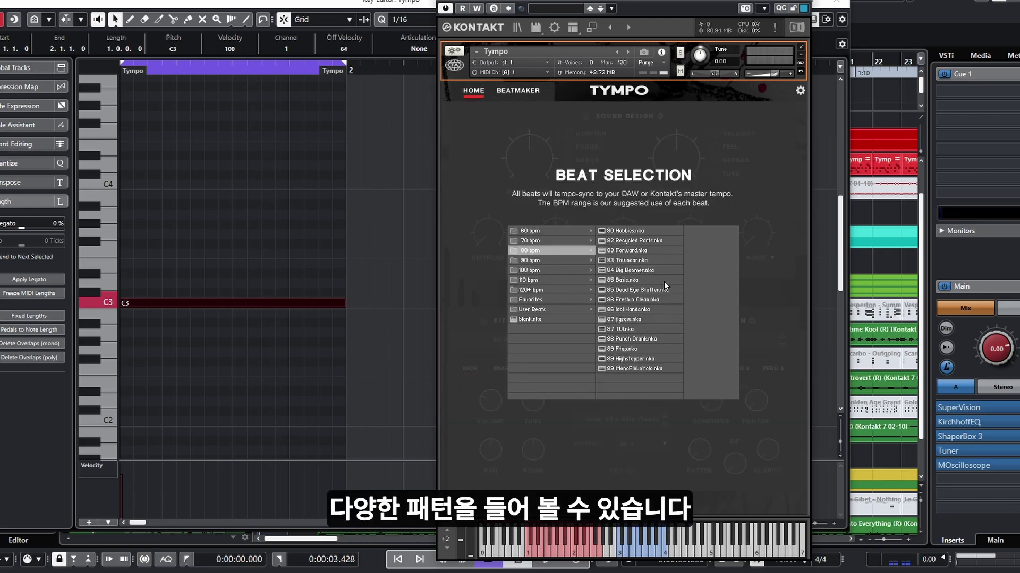
{"action": "left_click", "coordinate": [631, 270]}
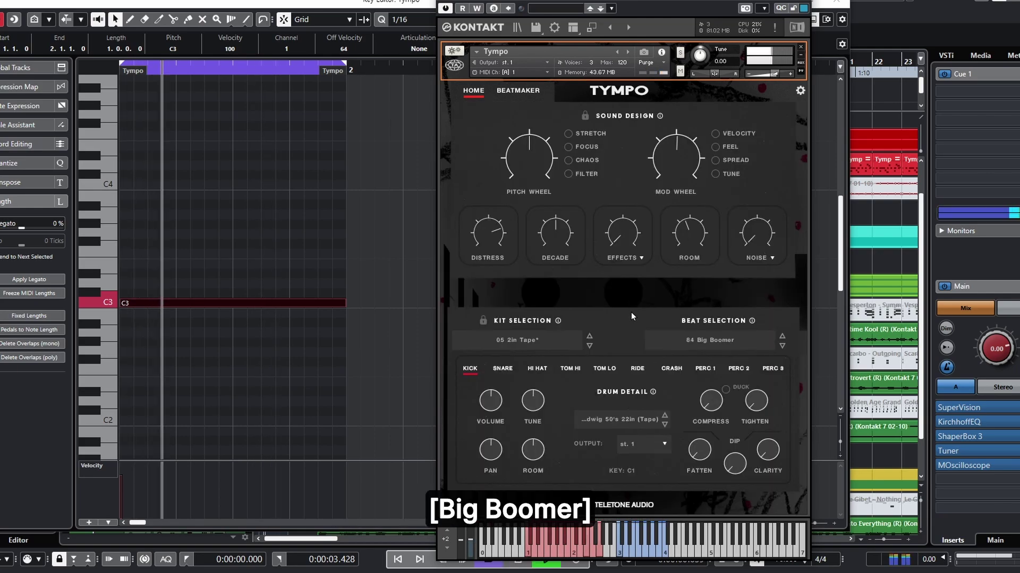
{"action": "left_click", "coordinate": [690, 339]}
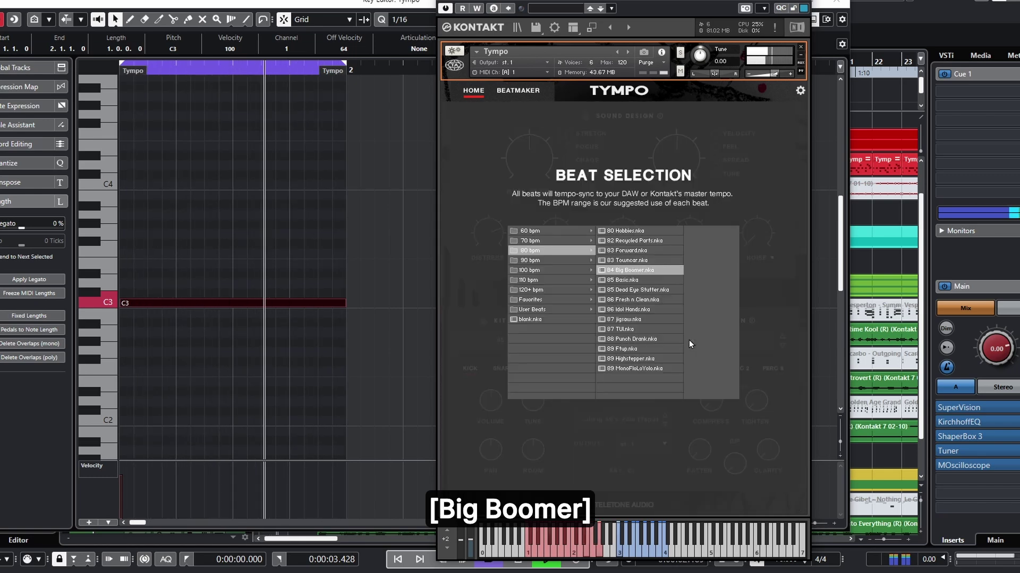
{"action": "left_click", "coordinate": [632, 241]}
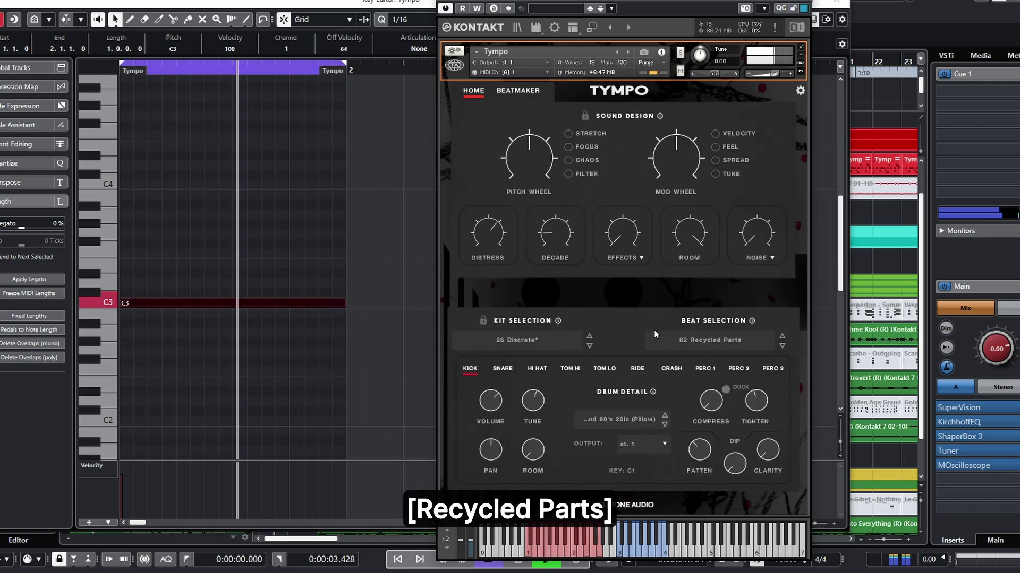
Audition the beats 92 Cardboard Crush from the 90 bpm folder and 76 MONSTER from the 70 bpm folder
{"action": "left_click", "coordinate": [684, 339]}
{"action": "mouse_move", "coordinate": [539, 260]}
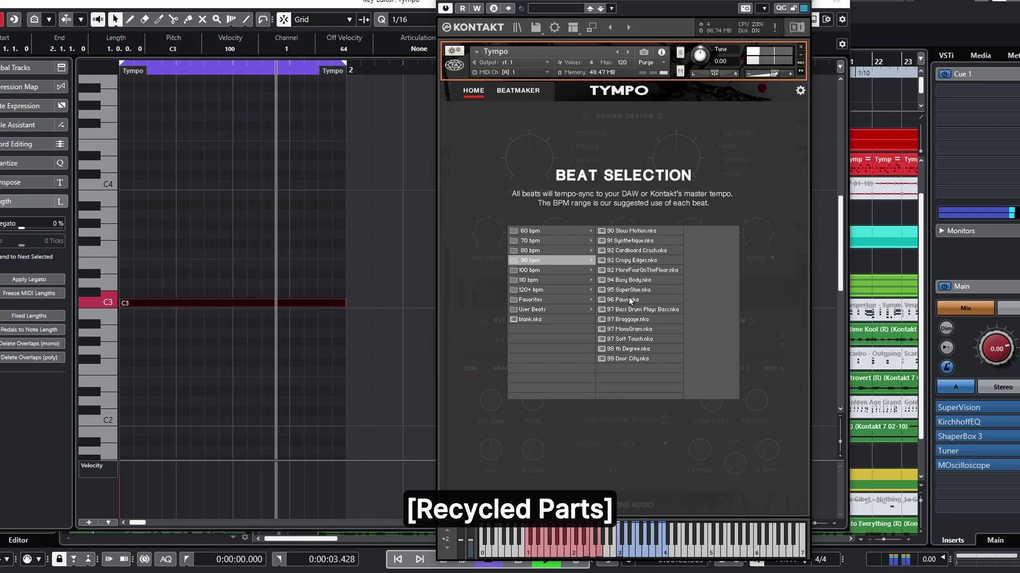
{"action": "left_click", "coordinate": [630, 251]}
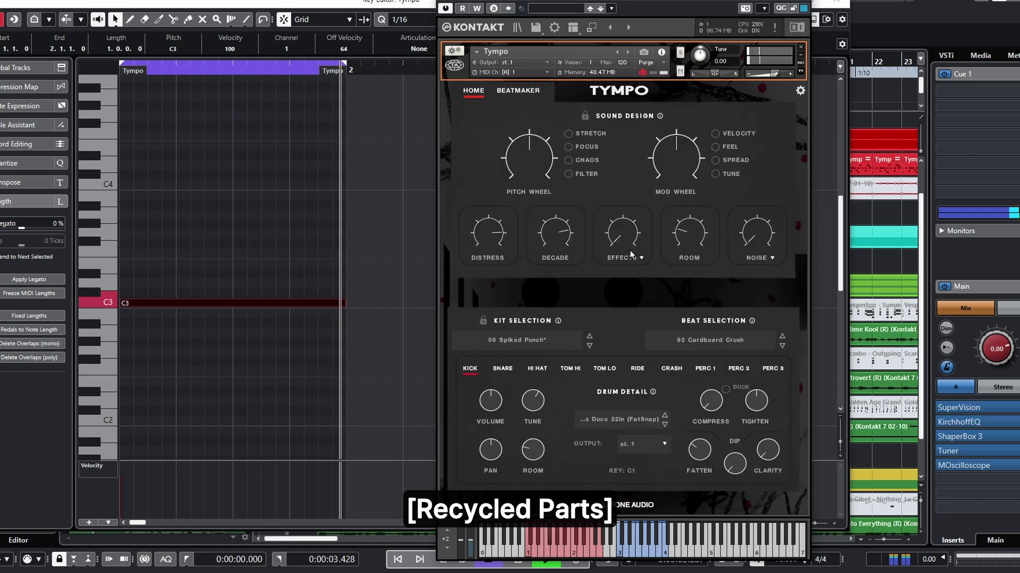
{"action": "left_click", "coordinate": [670, 339]}
{"action": "left_click", "coordinate": [561, 243]}
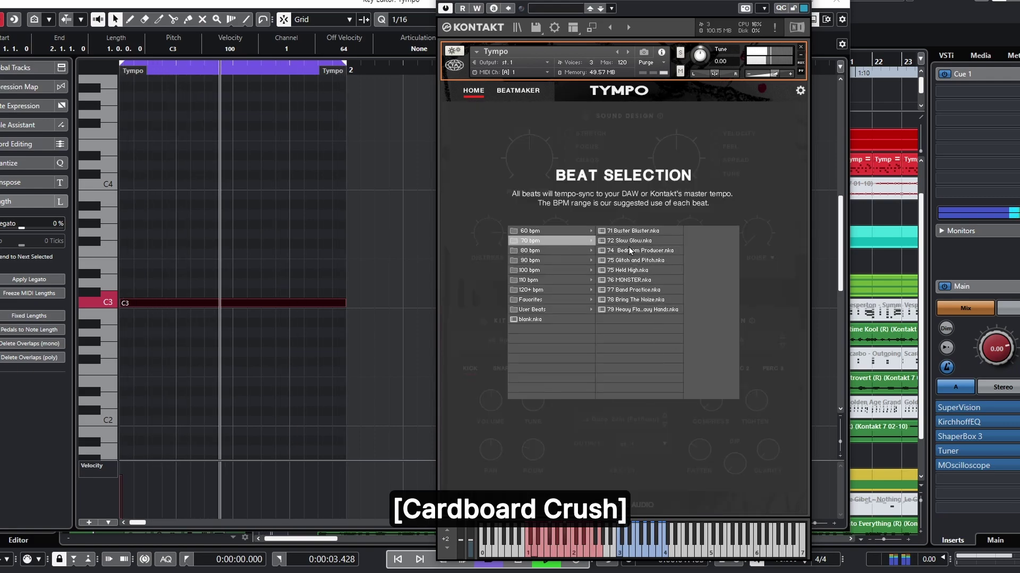
{"action": "left_click", "coordinate": [632, 282]}
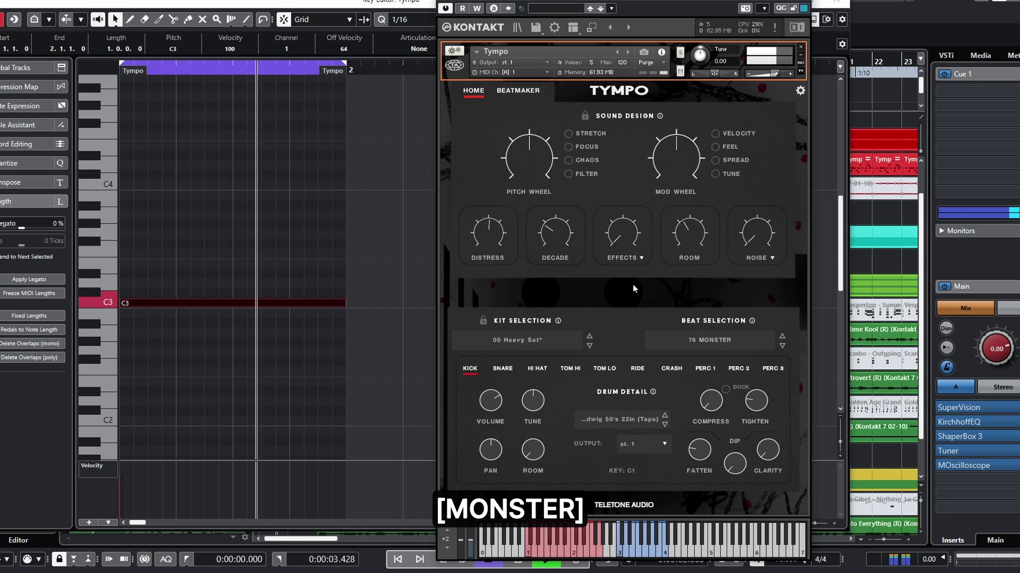
Load the beat 69 Ella Vader from the 60 bpm folder
{"action": "left_click", "coordinate": [667, 336]}
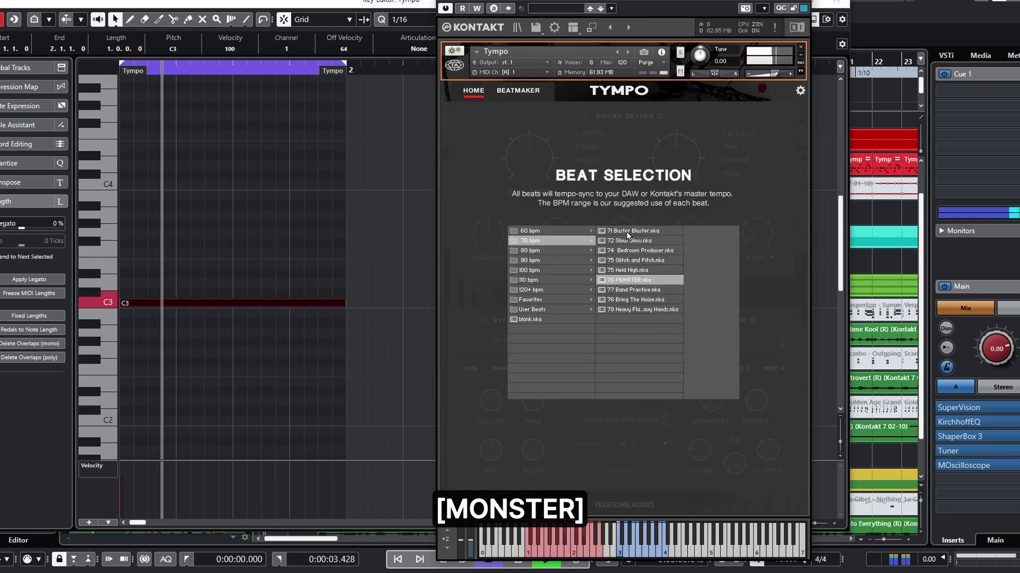
{"action": "left_click", "coordinate": [582, 234]}
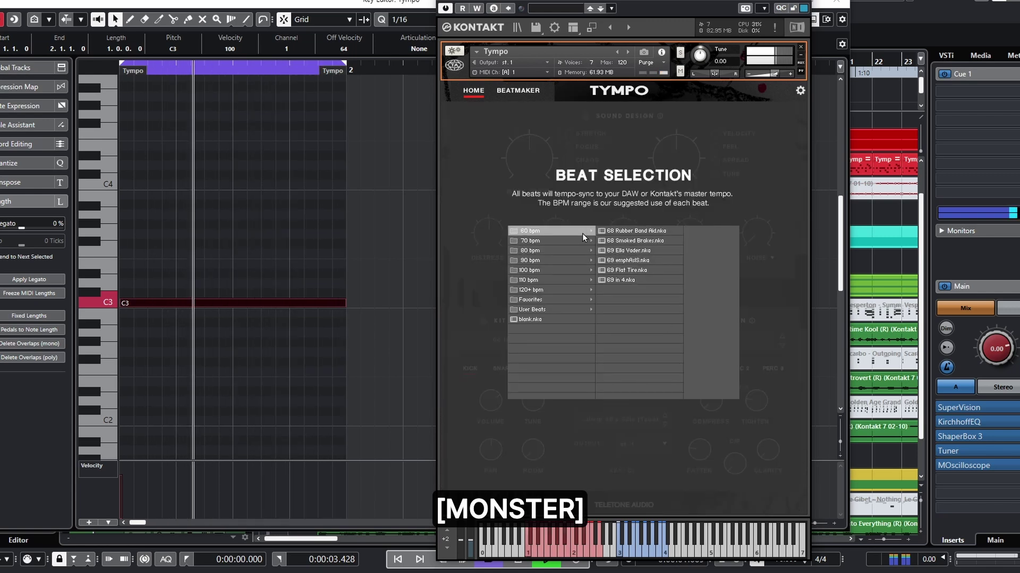
{"action": "left_click", "coordinate": [638, 254]}
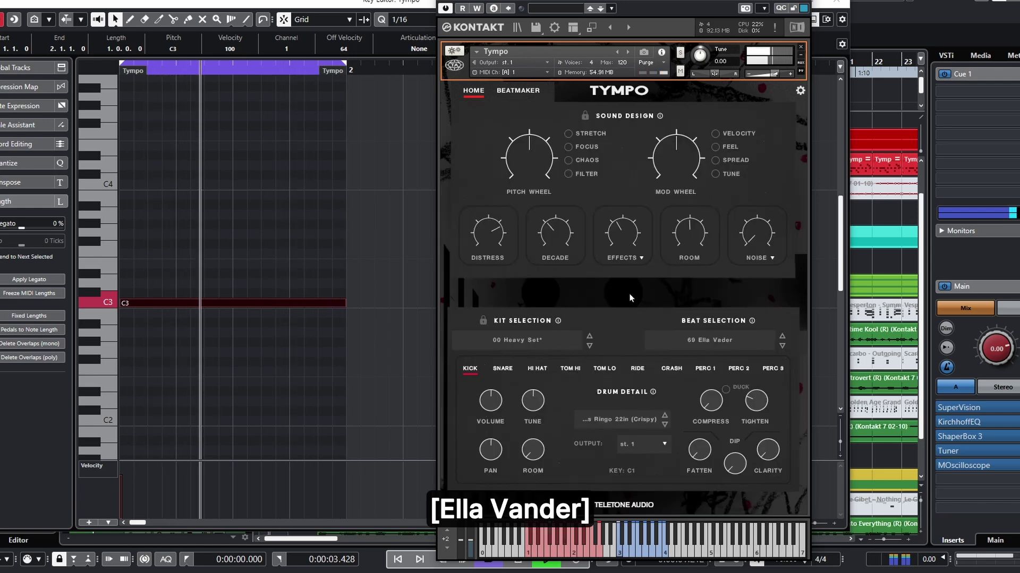
Export the Beatmaker pattern as a MIDI clip onto the Tympo track at about bar 48 and open the clip in the Key Editor
{"action": "left_click", "coordinate": [518, 91]}
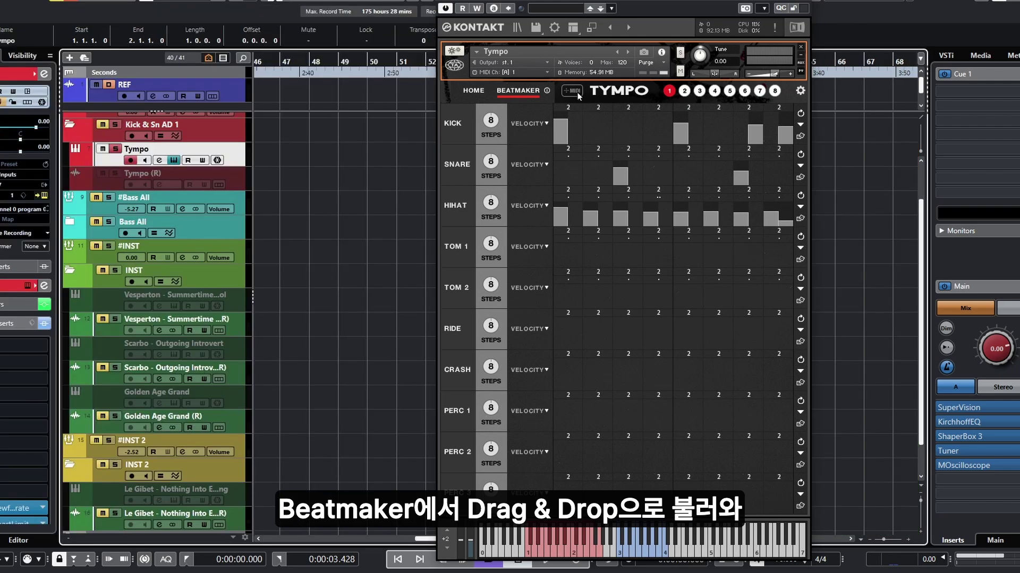
{"action": "left_click_drag", "start_coordinate": [578, 95], "coordinate": [568, 92]}
{"action": "left_click_drag", "start_coordinate": [380, 139], "coordinate": [317, 159]}
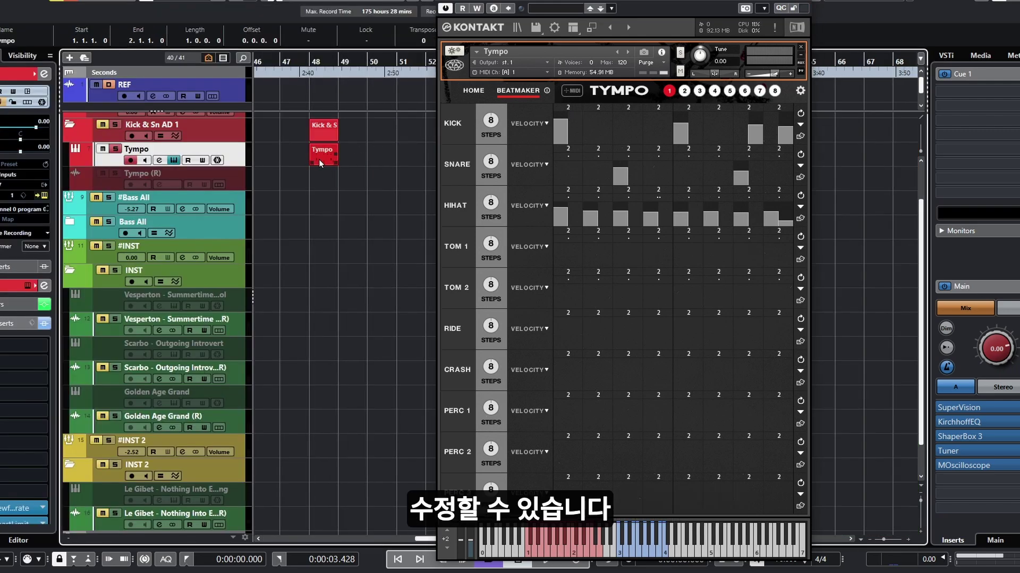
{"action": "double_click", "coordinate": [321, 158]}
{"action": "key", "text": "space"}
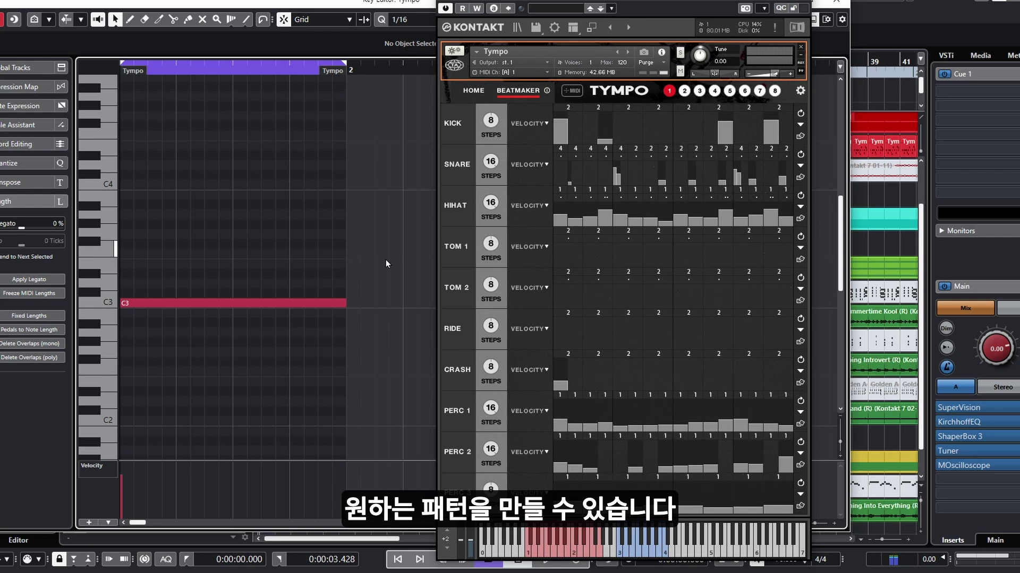
With the beat playing, lower the velocity of the hi-hat's second step and set its fourth step to open
{"action": "key", "text": "space"}
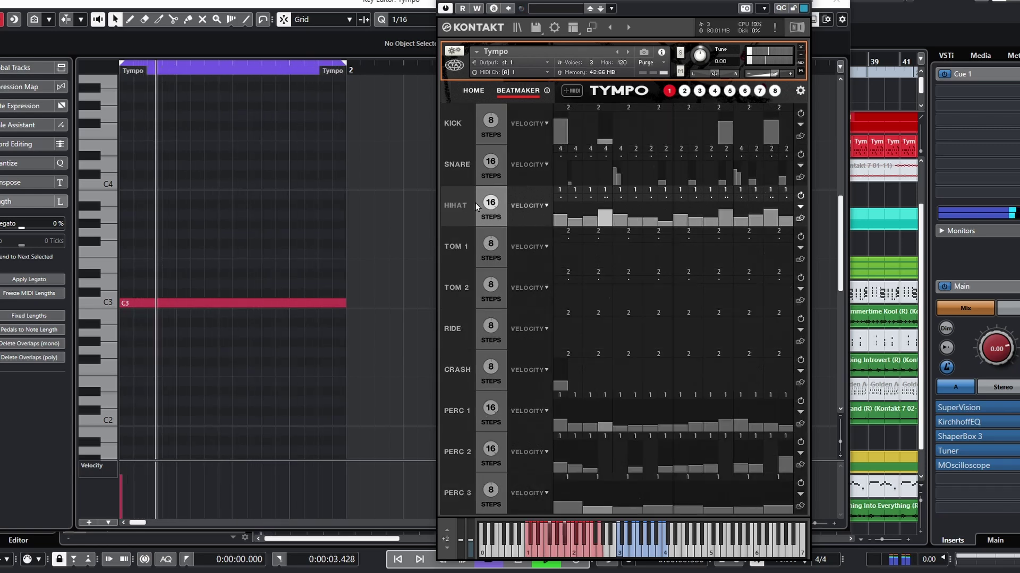
{"action": "left_click_drag", "start_coordinate": [576, 224], "coordinate": [576, 234]}
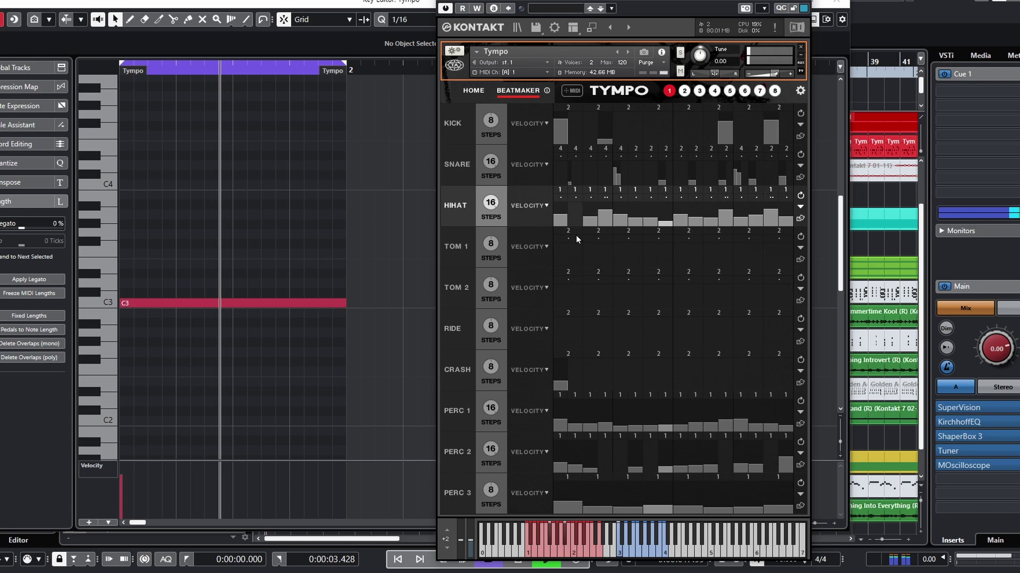
{"action": "left_click", "coordinate": [603, 202]}
{"action": "left_click", "coordinate": [622, 249]}
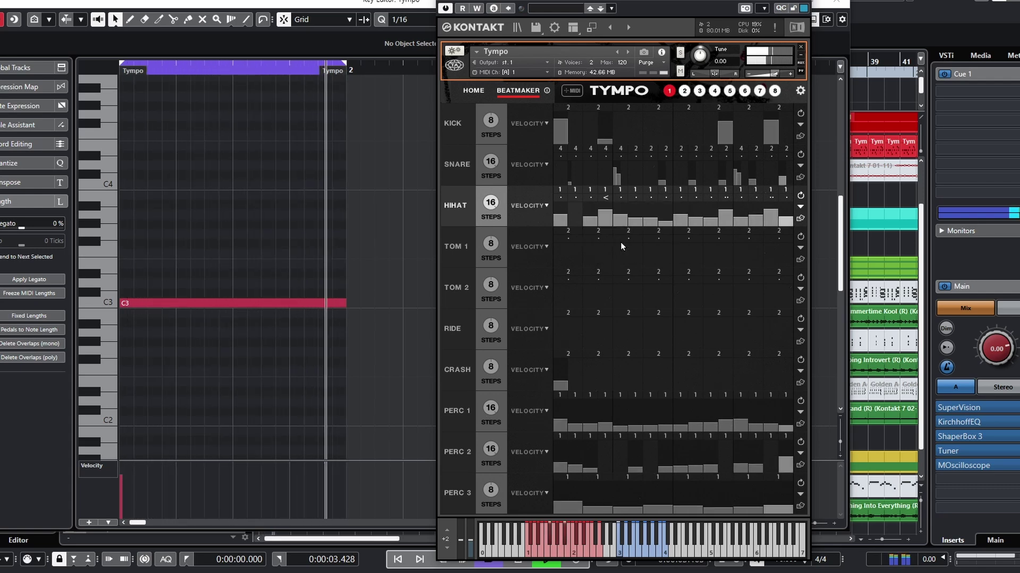
{"action": "left_click", "coordinate": [575, 221]}
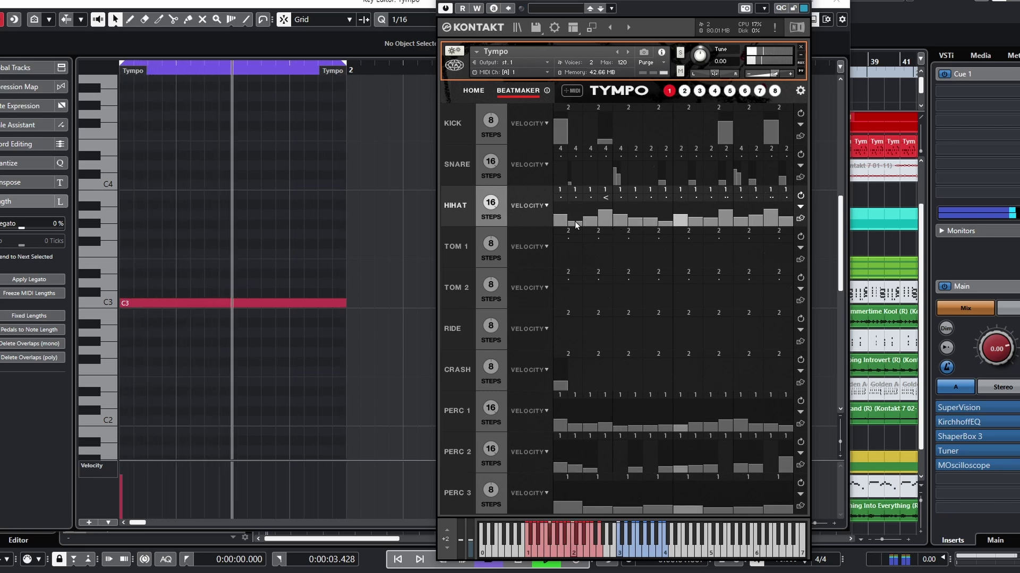
Set the hi-hat's sixth step to half-open and split its seventh step into 2 hits
{"action": "left_click", "coordinate": [651, 198]}
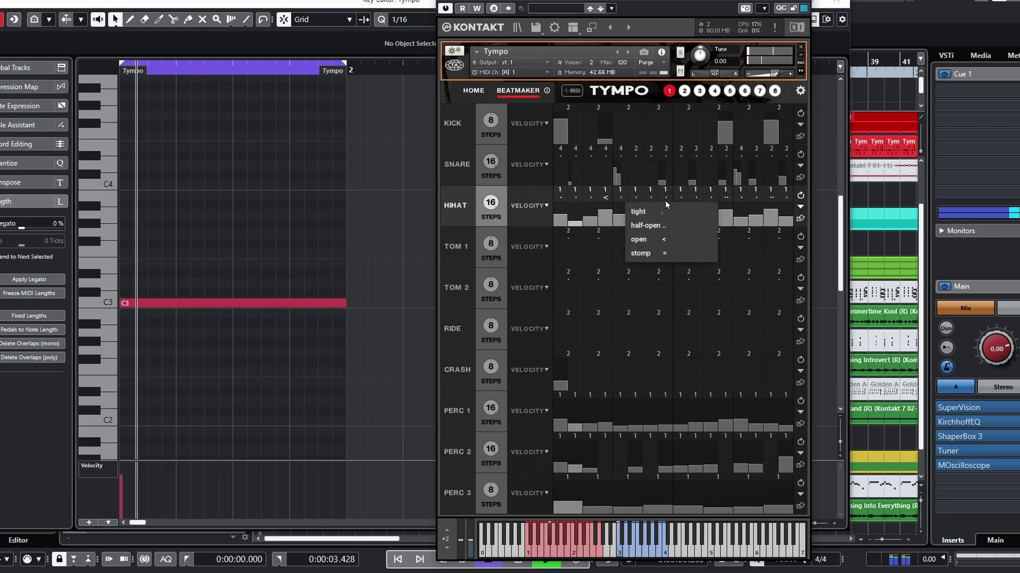
{"action": "left_click", "coordinate": [670, 223]}
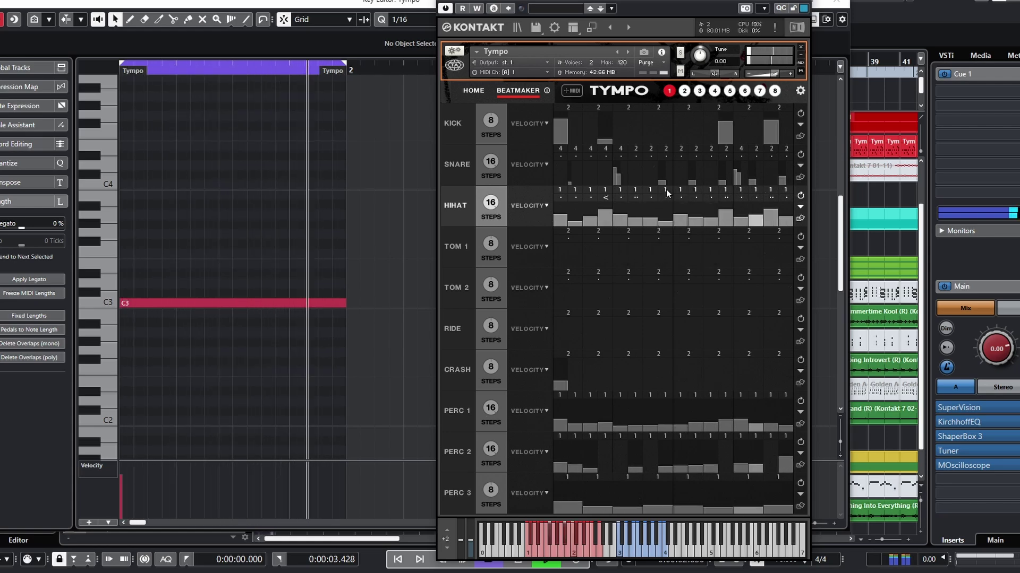
{"action": "left_click", "coordinate": [650, 200]}
{"action": "left_click", "coordinate": [653, 197]}
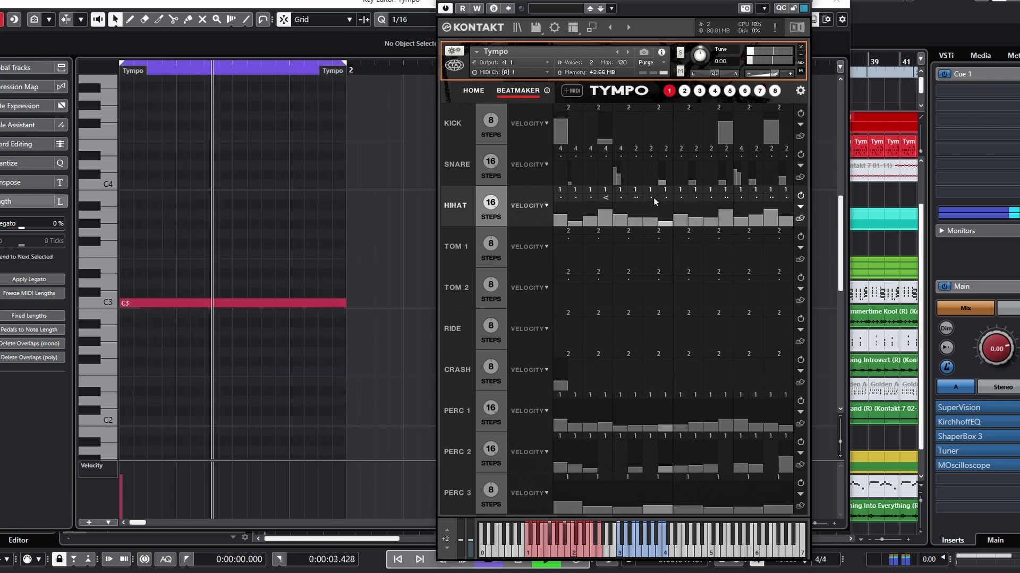
{"action": "left_click", "coordinate": [651, 189]}
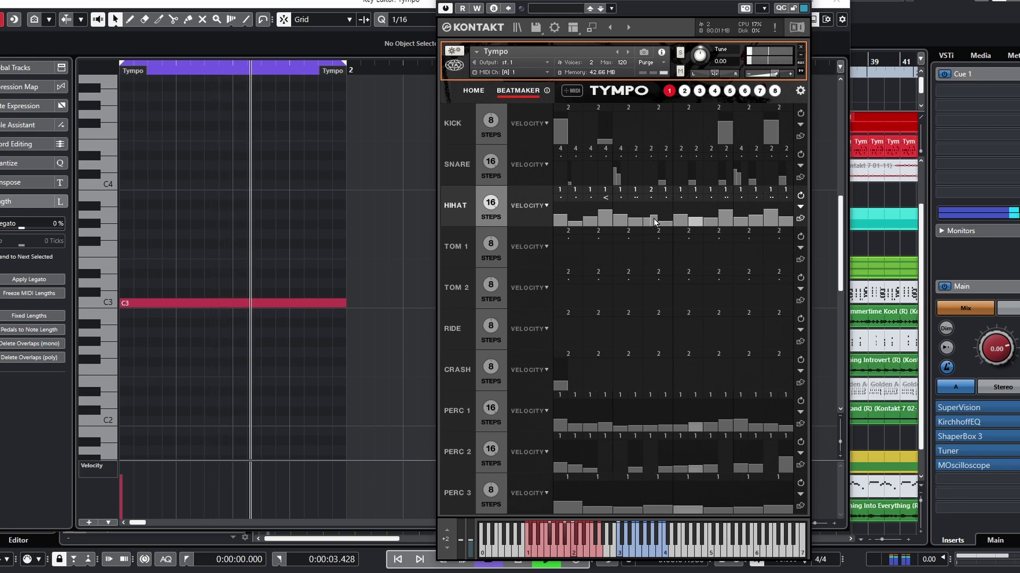
Switch the hi-hat row to Spread and draw a curve that falls toward the middle steps and rises again before the last step
{"action": "left_click", "coordinate": [545, 206]}
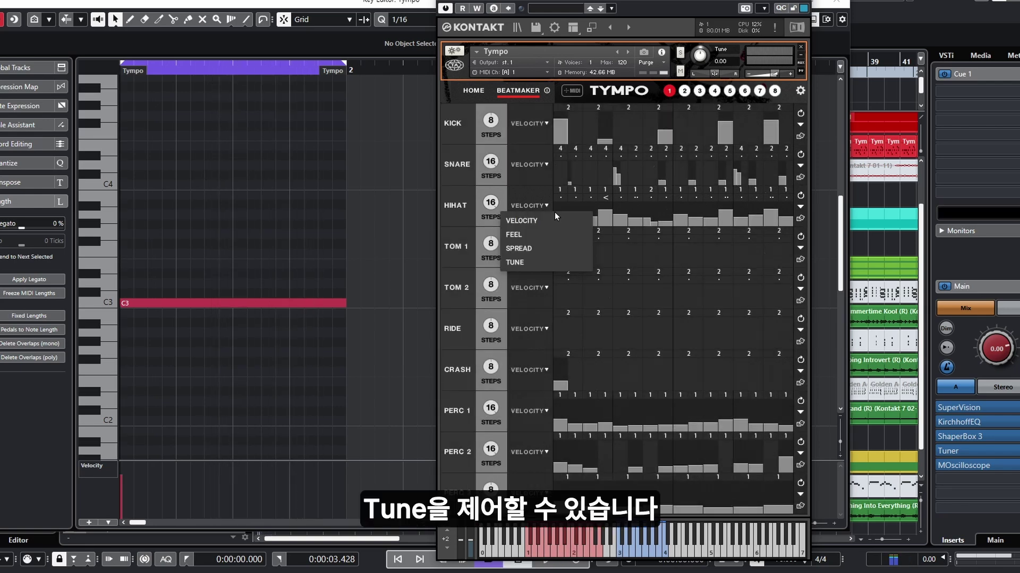
{"action": "left_click", "coordinate": [554, 212]}
{"action": "key", "text": "space"}
{"action": "left_click", "coordinate": [471, 206]}
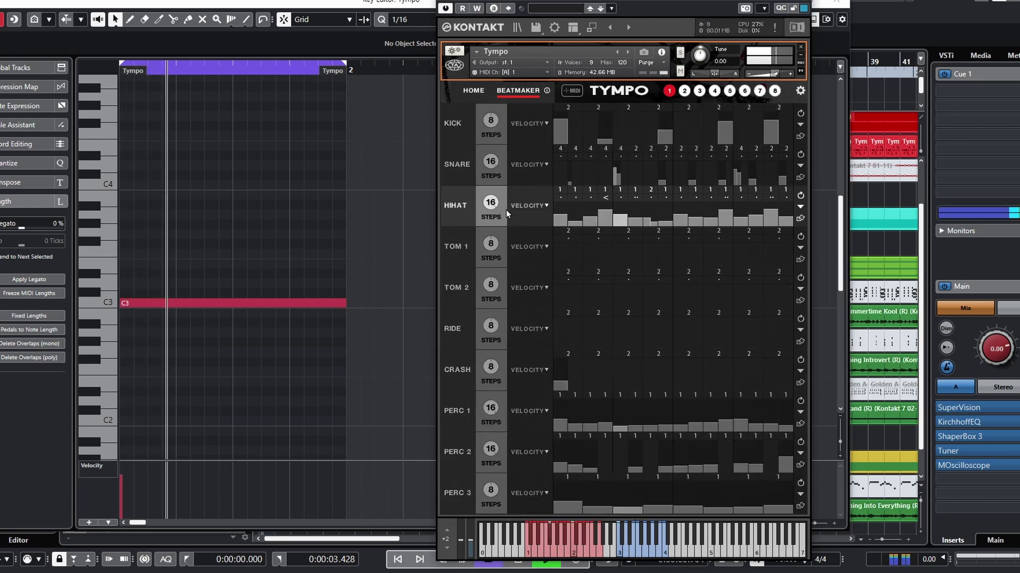
{"action": "left_click", "coordinate": [537, 206]}
{"action": "left_click", "coordinate": [537, 249]}
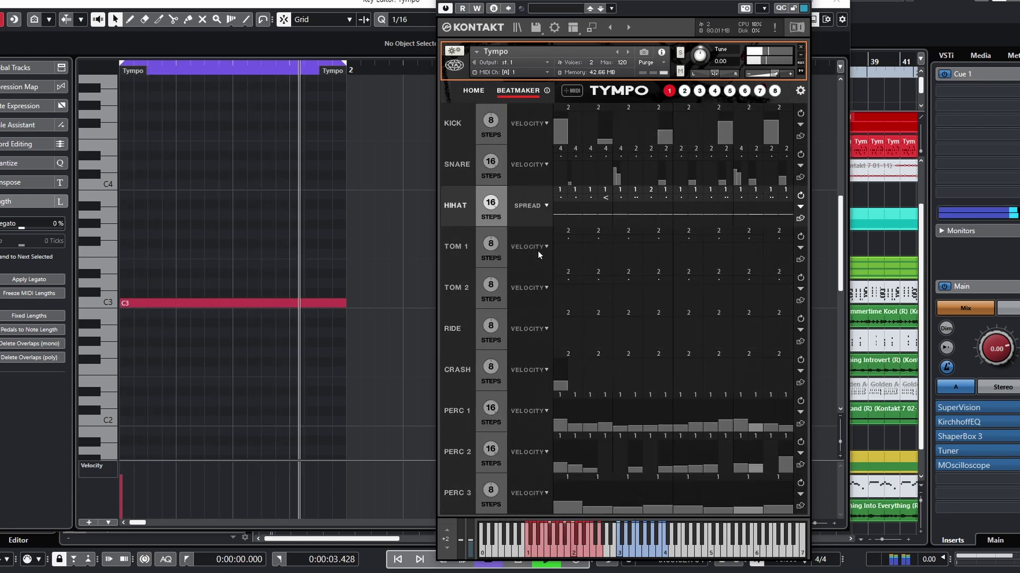
{"action": "left_click_drag", "start_coordinate": [563, 202], "coordinate": [788, 237]}
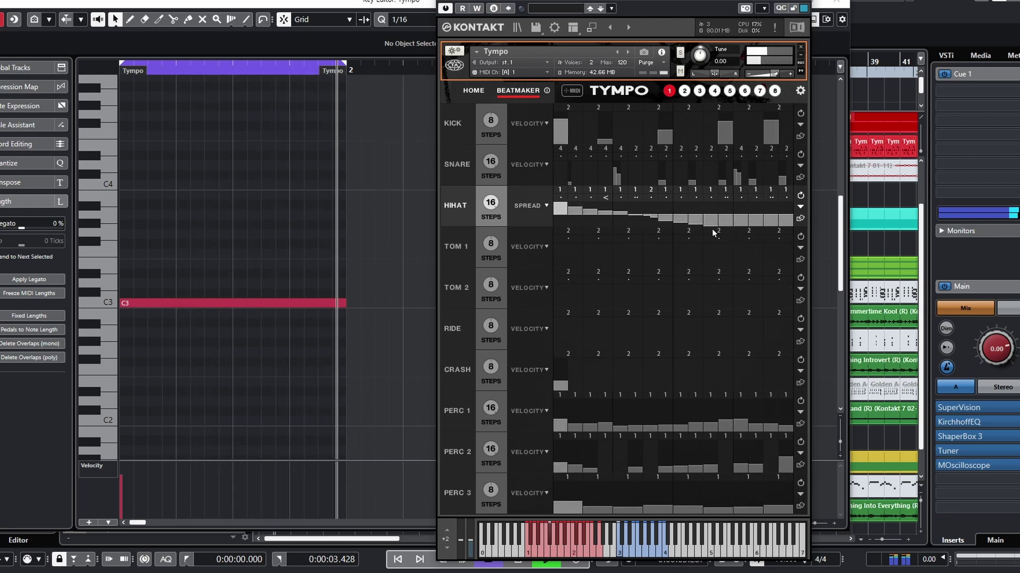
{"action": "left_click_drag", "start_coordinate": [710, 224], "coordinate": [786, 226]}
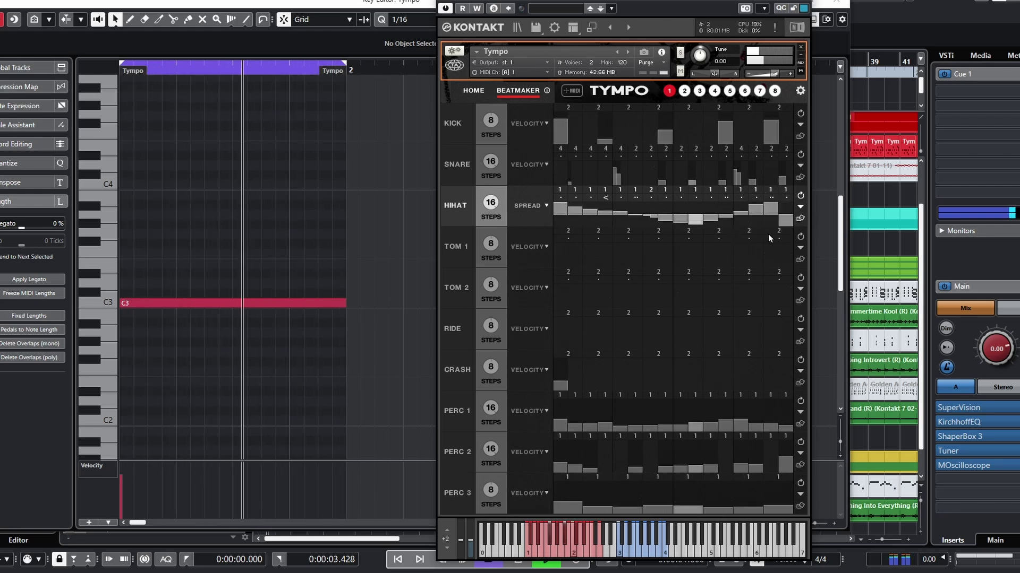
Switch the hi-hat row to Tune and draw a curve with a high first step, lowered middle steps and raised last steps
{"action": "left_click", "coordinate": [539, 207]}
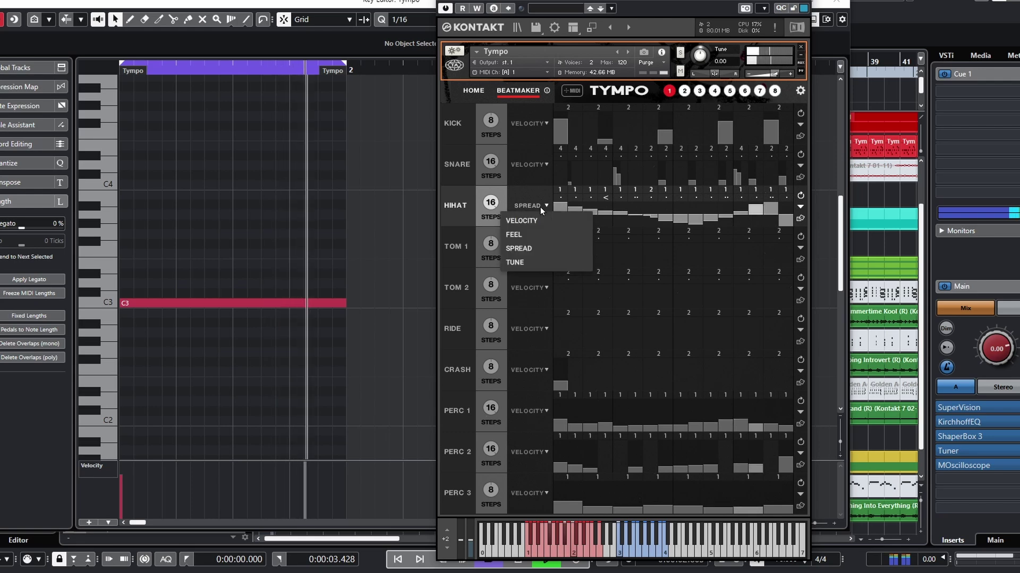
{"action": "left_click", "coordinate": [521, 265]}
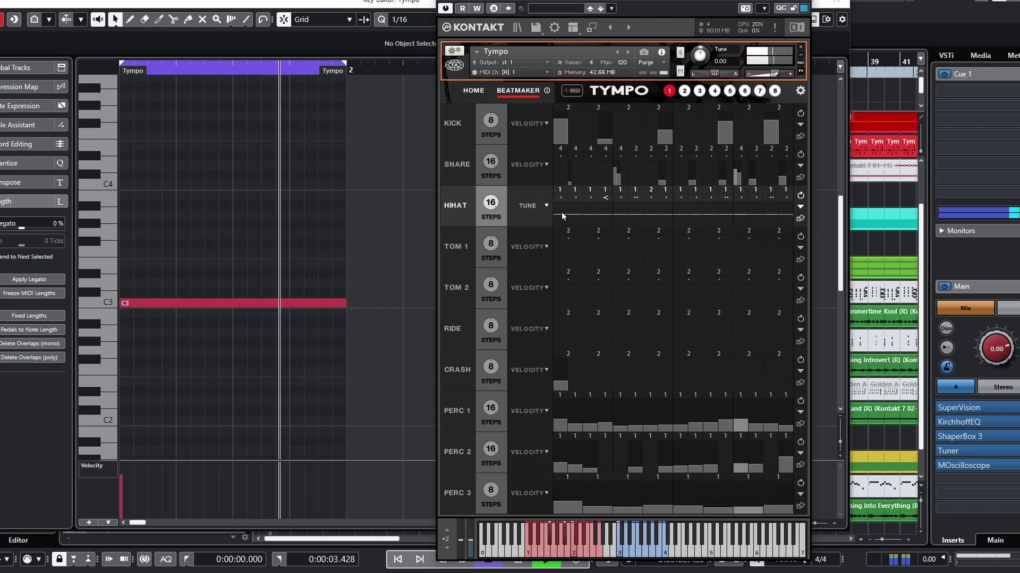
{"action": "left_click_drag", "start_coordinate": [588, 217], "coordinate": [786, 211]}
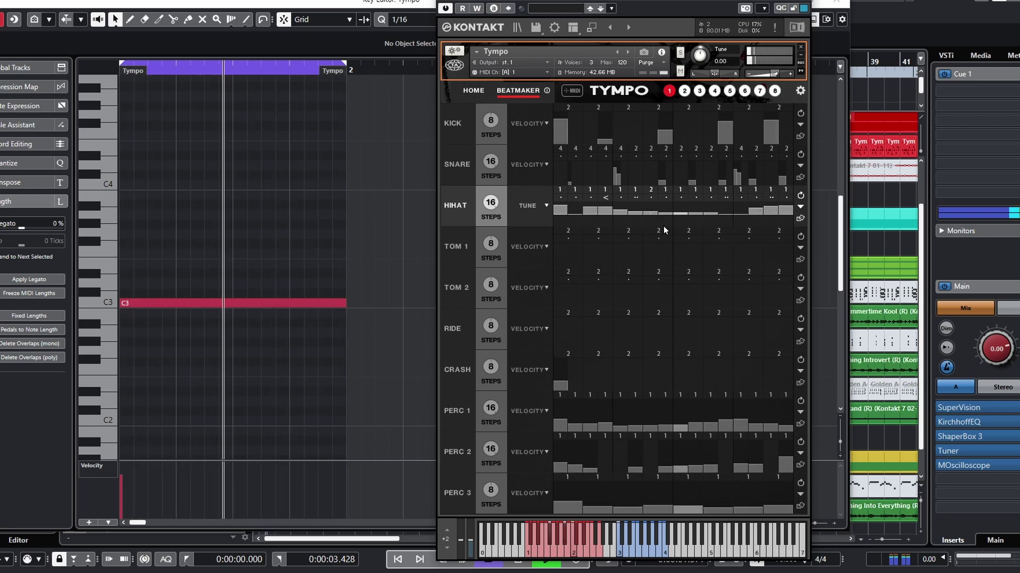
{"action": "left_click_drag", "start_coordinate": [576, 217], "coordinate": [694, 221]}
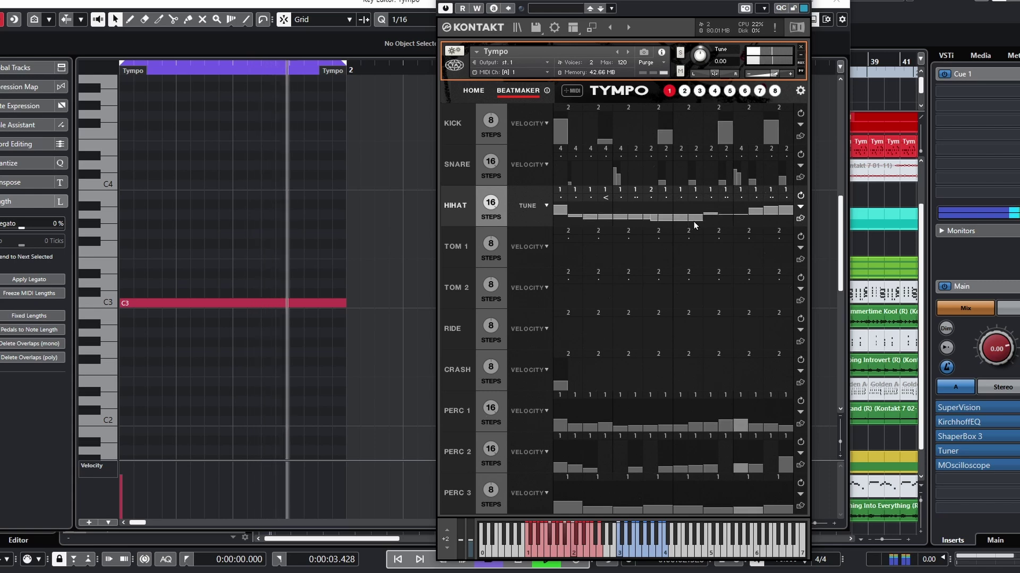
{"action": "left_click", "coordinate": [801, 222]}
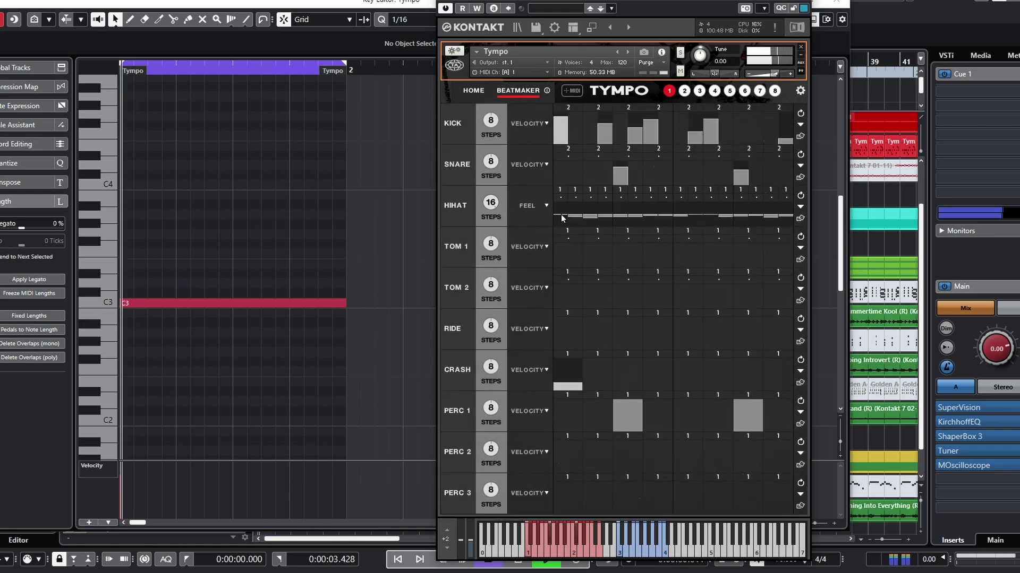
Play the beat and redraw the hi-hat's Feel values across its 16 steps, shifting them to both sides of the centre line
{"action": "key", "text": "space"}
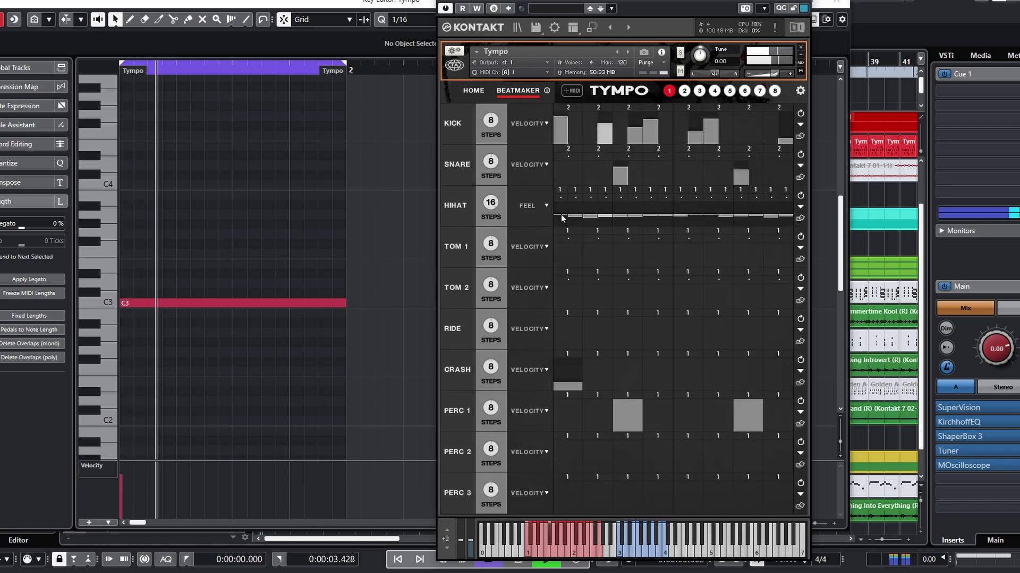
{"action": "left_click_drag", "start_coordinate": [561, 214], "coordinate": [789, 219]}
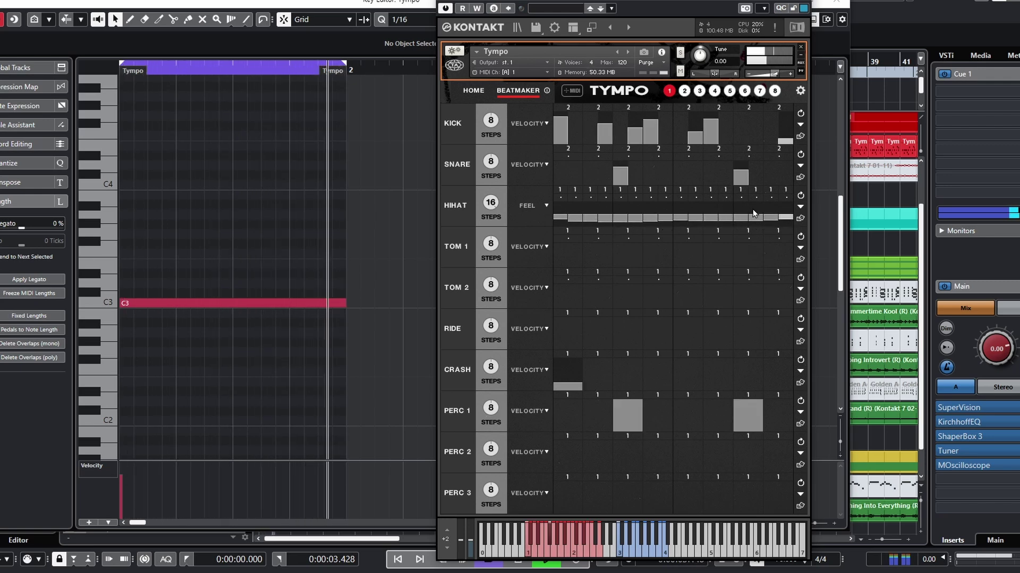
{"action": "left_click_drag", "start_coordinate": [560, 219], "coordinate": [788, 215]}
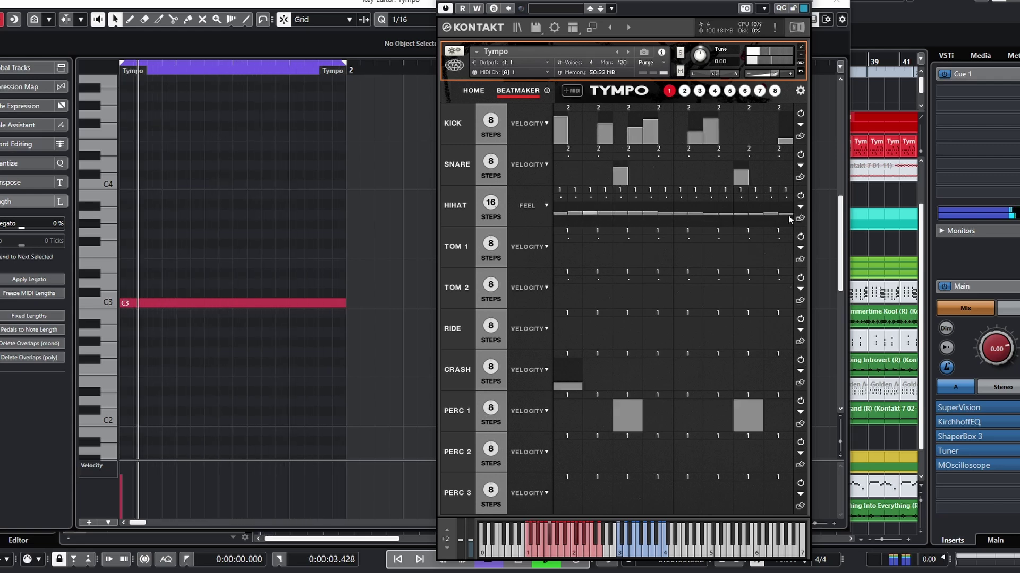
{"action": "left_click_drag", "start_coordinate": [561, 217], "coordinate": [646, 218]}
{"action": "left_click_drag", "start_coordinate": [723, 219], "coordinate": [777, 225]}
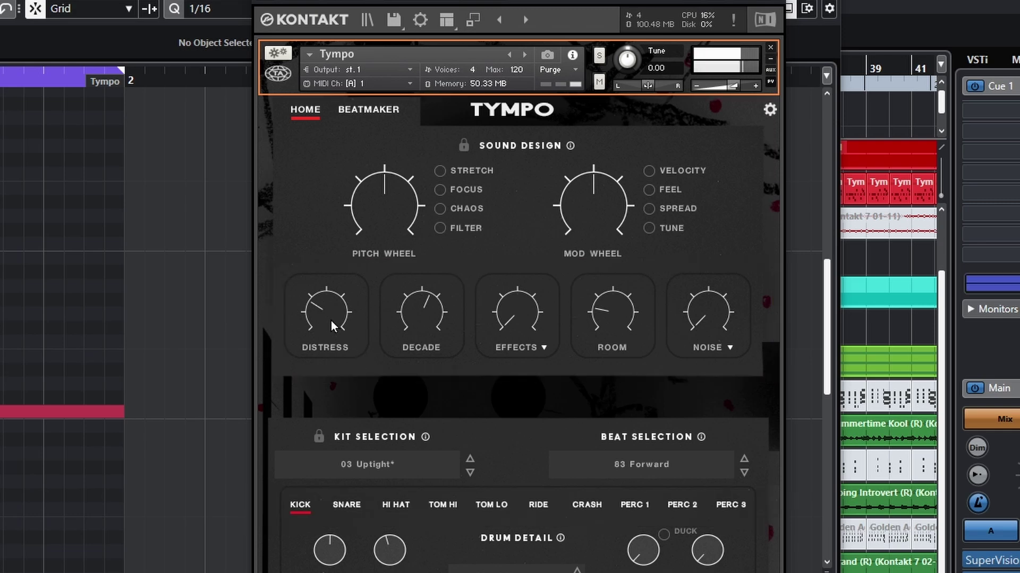
Sweep Distress to maximum and settle it low, then sweep Decade from minimum up to about three quarters
{"action": "left_click_drag", "start_coordinate": [330, 319], "coordinate": [381, 205]}
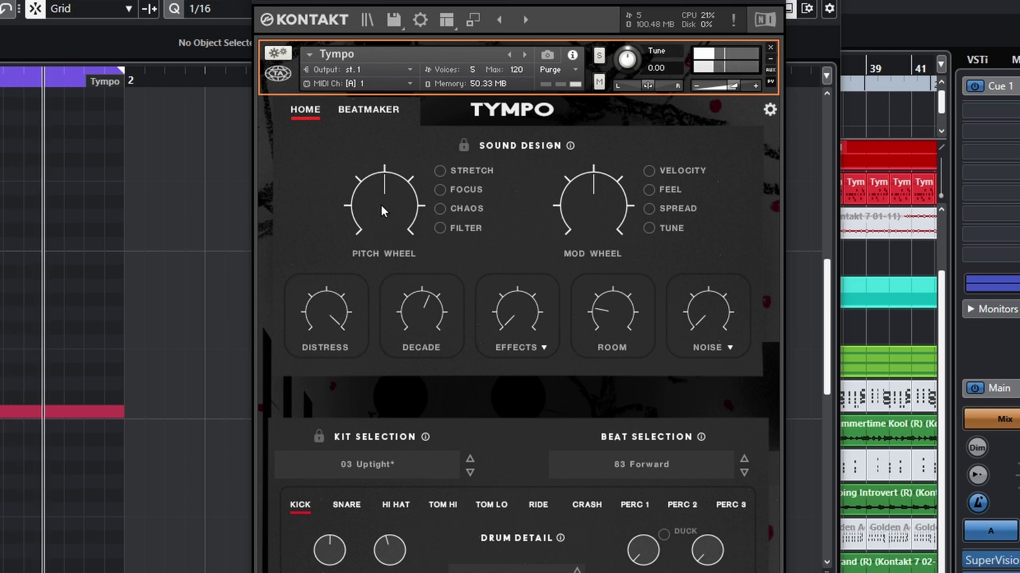
{"action": "left_click_drag", "start_coordinate": [327, 303], "coordinate": [316, 400]}
{"action": "left_click_drag", "start_coordinate": [415, 314], "coordinate": [412, 362]}
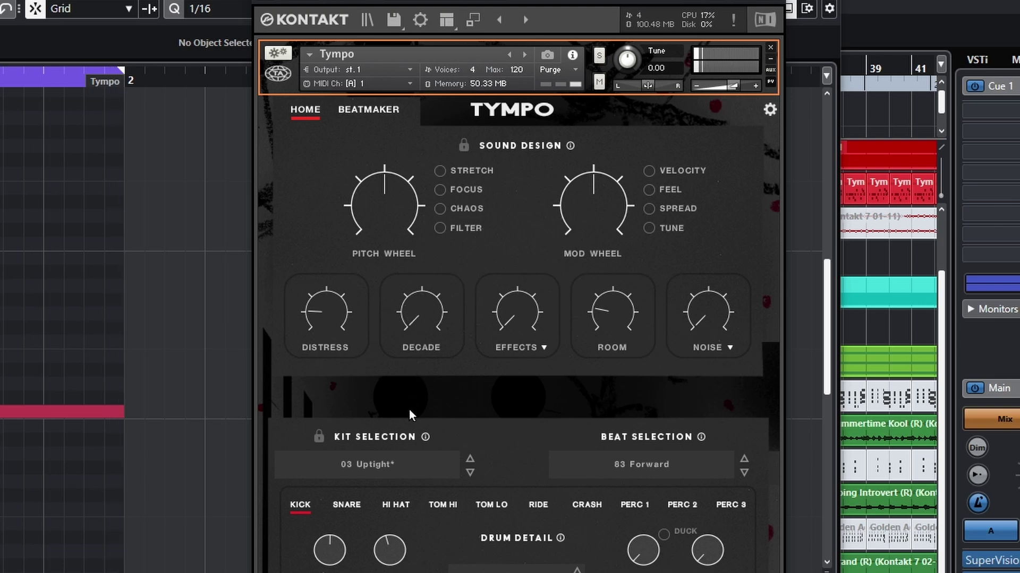
{"action": "left_click_drag", "start_coordinate": [409, 410], "coordinate": [418, 321]}
{"action": "left_click_drag", "start_coordinate": [439, 289], "coordinate": [435, 308]}
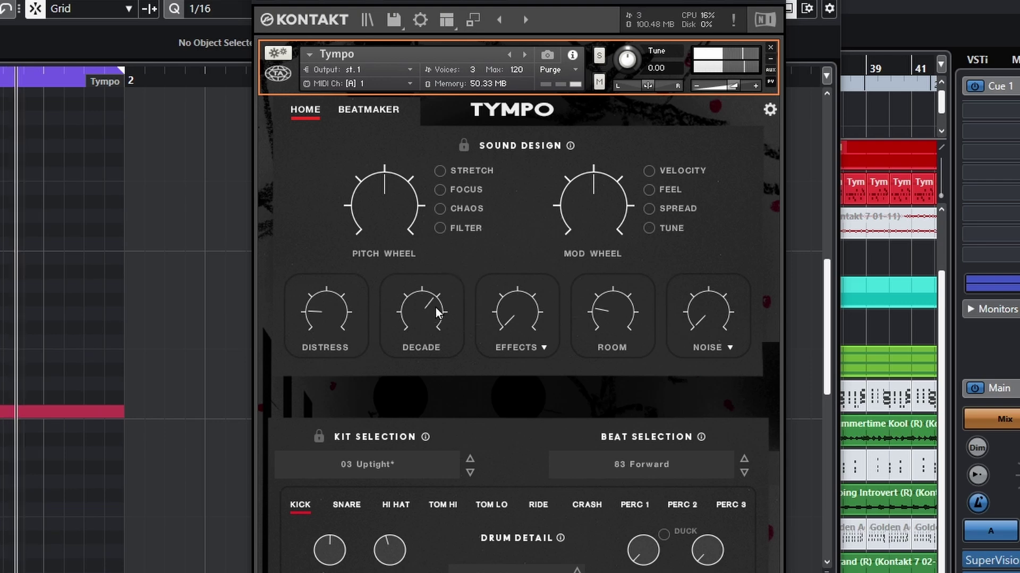
Audition the Flanger effect by raising its amount to maximum and lowering it back to near minimum
{"action": "left_click", "coordinate": [531, 351]}
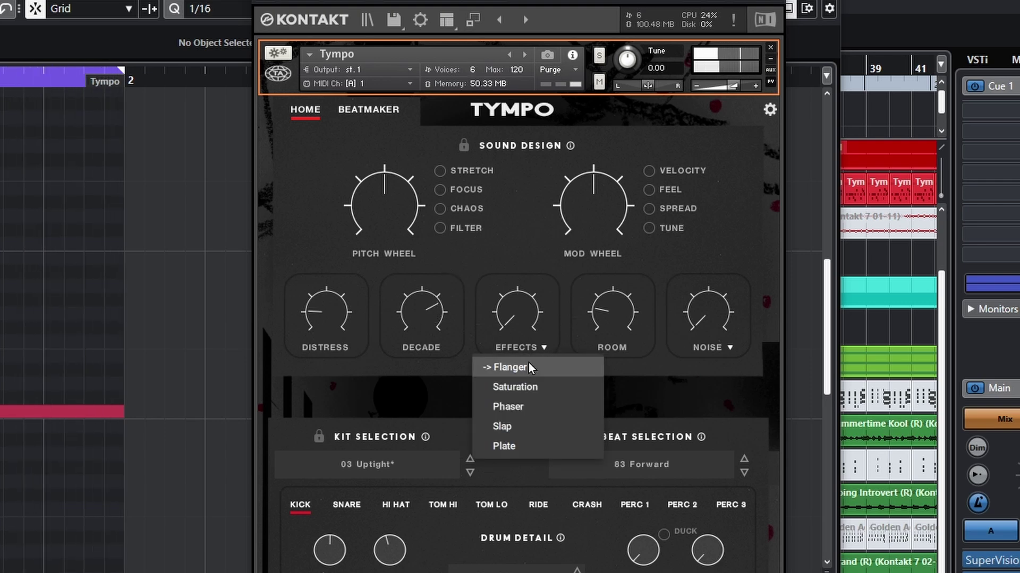
{"action": "left_click", "coordinate": [527, 365]}
{"action": "left_click_drag", "start_coordinate": [534, 252], "coordinate": [553, 162]}
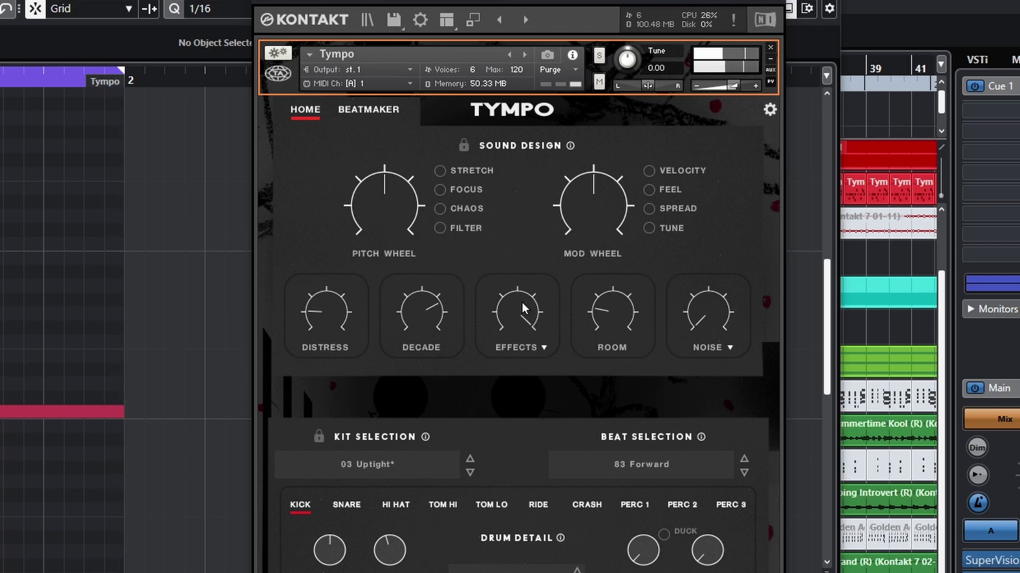
{"action": "left_click_drag", "start_coordinate": [521, 301], "coordinate": [518, 410]}
Select the Slap effect and audition it by raising its amount to about two thirds and back to minimum
{"action": "left_click", "coordinate": [524, 346]}
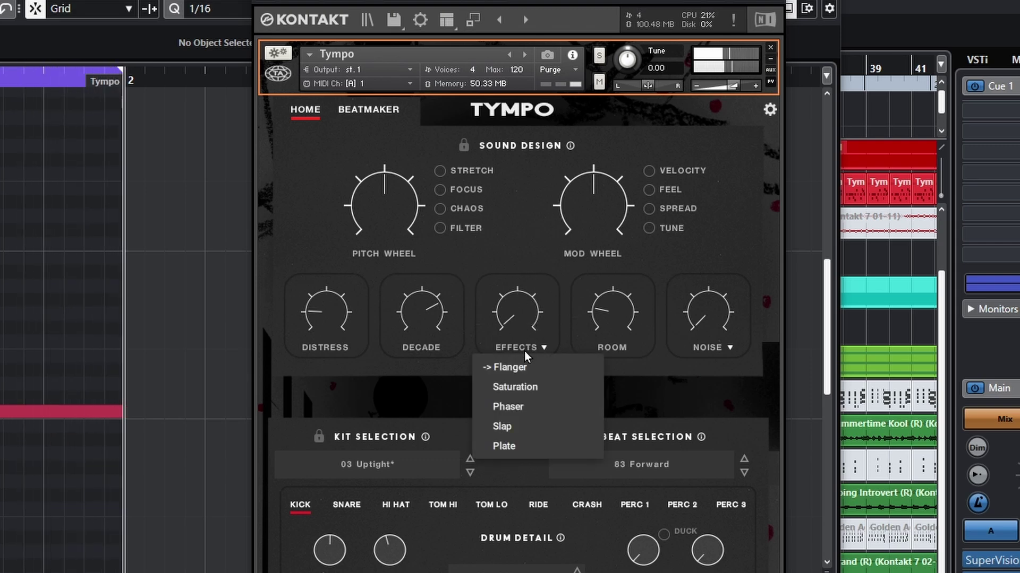
{"action": "left_click", "coordinate": [515, 433]}
{"action": "left_click_drag", "start_coordinate": [512, 336], "coordinate": [539, 238]}
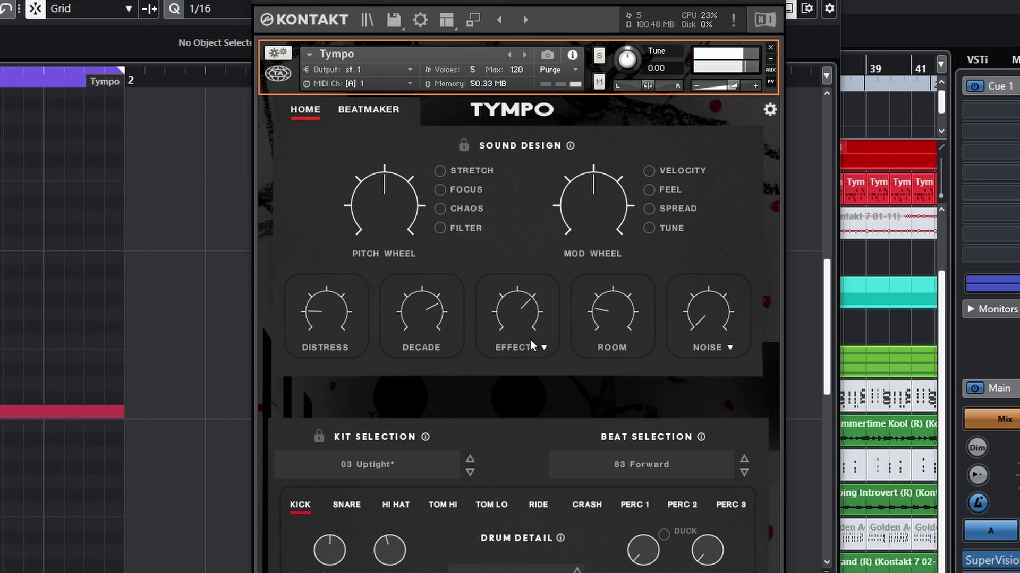
{"action": "left_click_drag", "start_coordinate": [524, 330], "coordinate": [520, 378]}
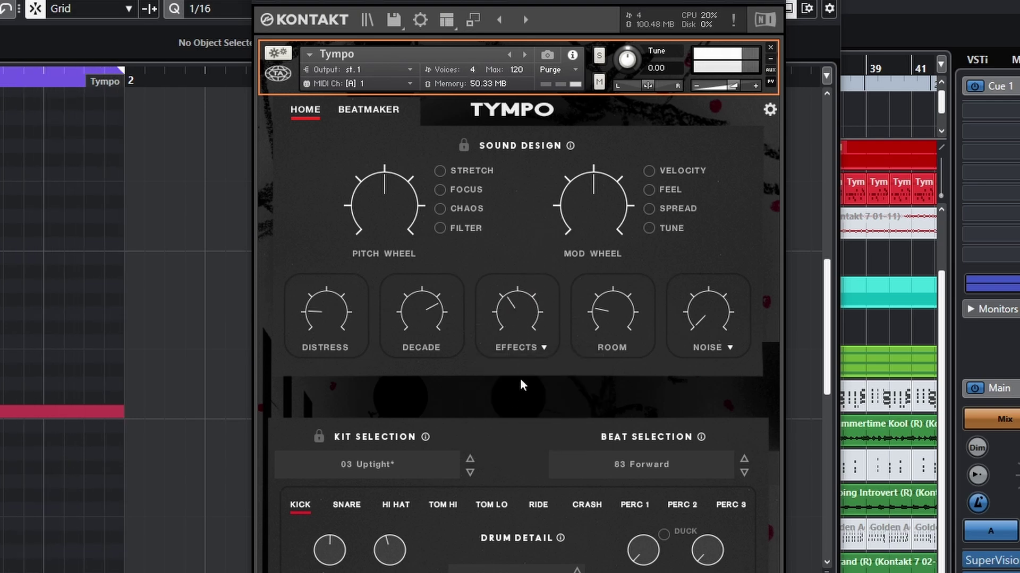
Select the Phaser effect and audition it by raising its amount to maximum and lowering it again
{"action": "left_click", "coordinate": [507, 345]}
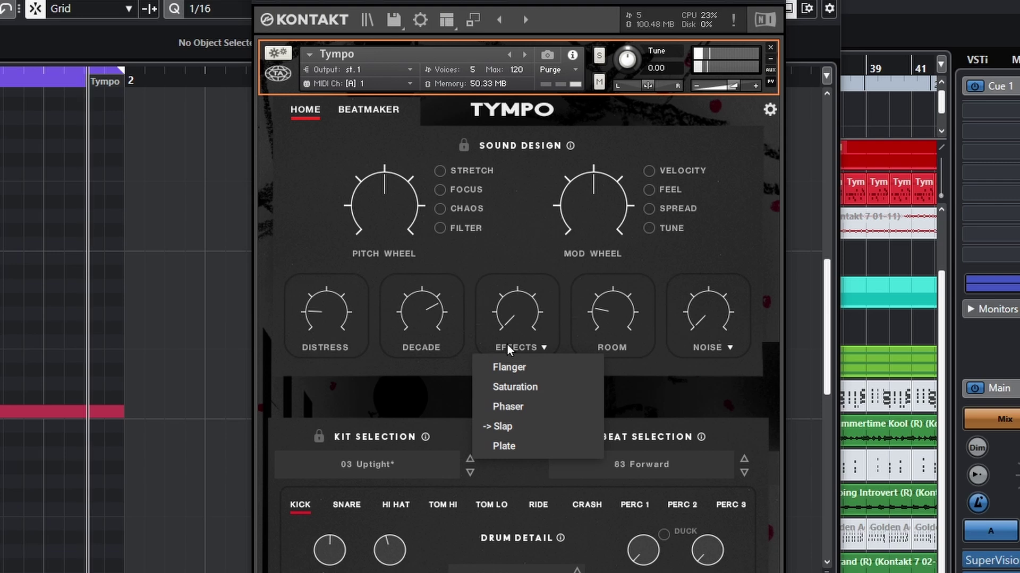
{"action": "left_click", "coordinate": [526, 401]}
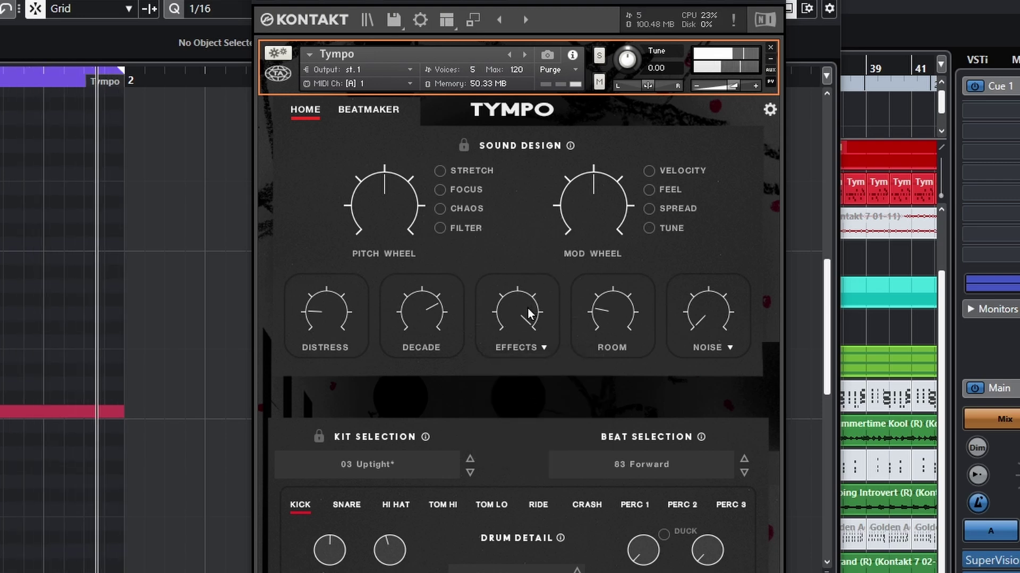
{"action": "left_click_drag", "start_coordinate": [511, 301], "coordinate": [506, 386]}
Audition the Plate effect and return its amount to minimum, then sweep Room to maximum and down to minimum
{"action": "left_click", "coordinate": [516, 351]}
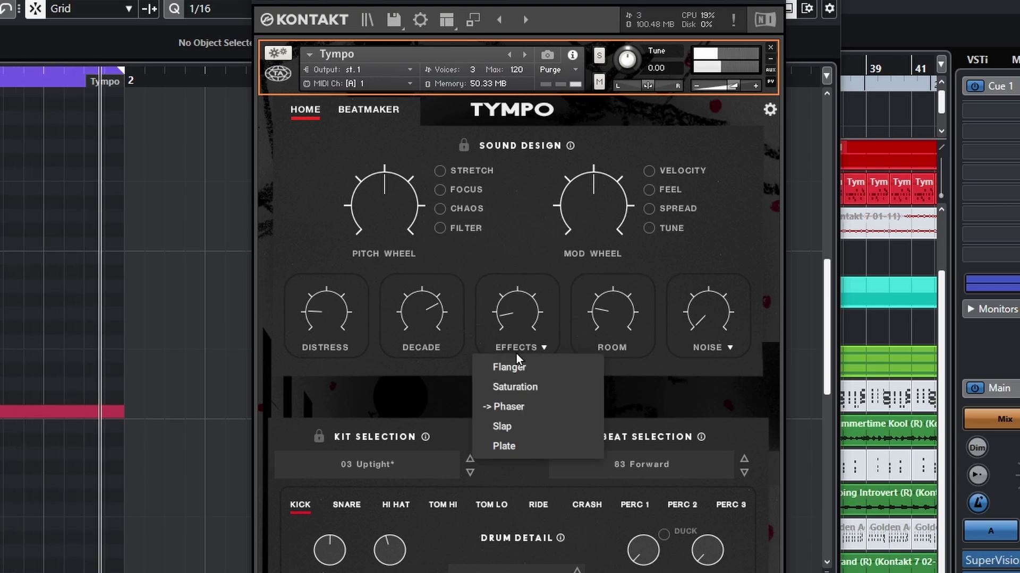
{"action": "left_click", "coordinate": [515, 445]}
{"action": "left_click_drag", "start_coordinate": [531, 303], "coordinate": [525, 361]}
{"action": "left_click_drag", "start_coordinate": [522, 317], "coordinate": [533, 355]}
{"action": "left_click_drag", "start_coordinate": [593, 326], "coordinate": [636, 234]}
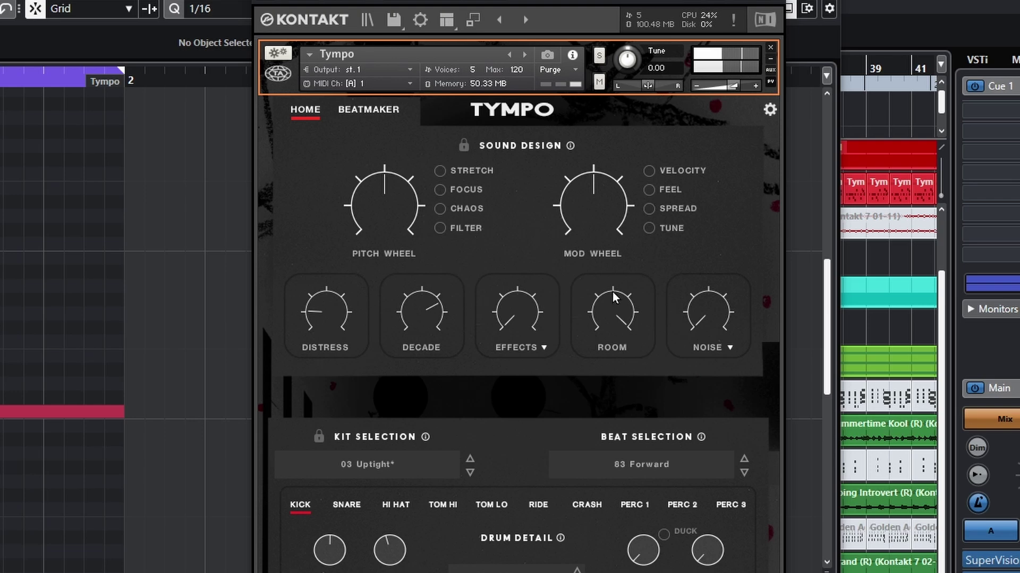
{"action": "left_click_drag", "start_coordinate": [609, 295], "coordinate": [614, 441]}
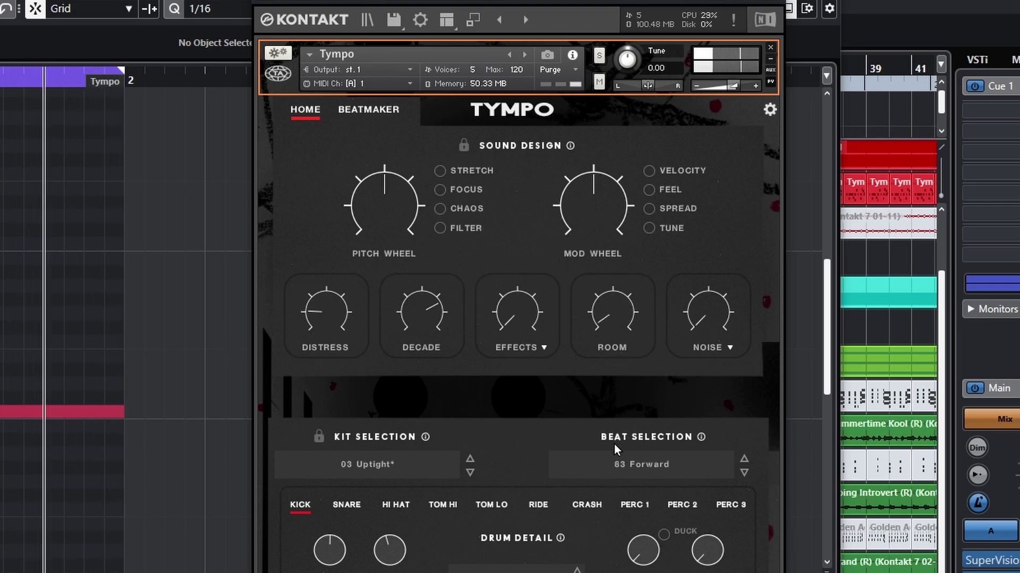
Raise Noise to about half, try two other noise types, and bring the amount up high and back to minimum
{"action": "left_click_drag", "start_coordinate": [696, 298], "coordinate": [741, 234]}
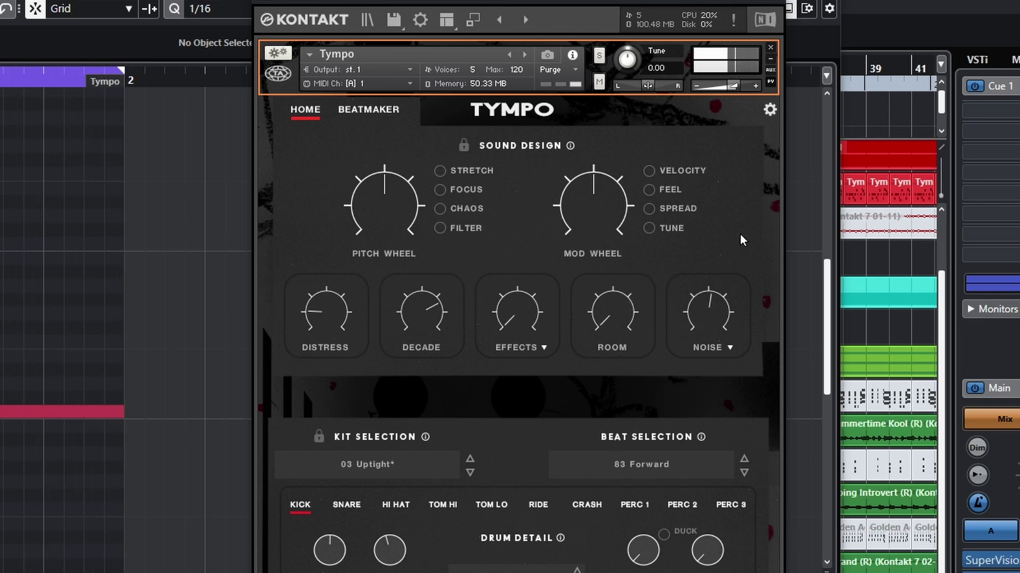
{"action": "left_click", "coordinate": [726, 349]}
{"action": "left_click", "coordinate": [706, 383]}
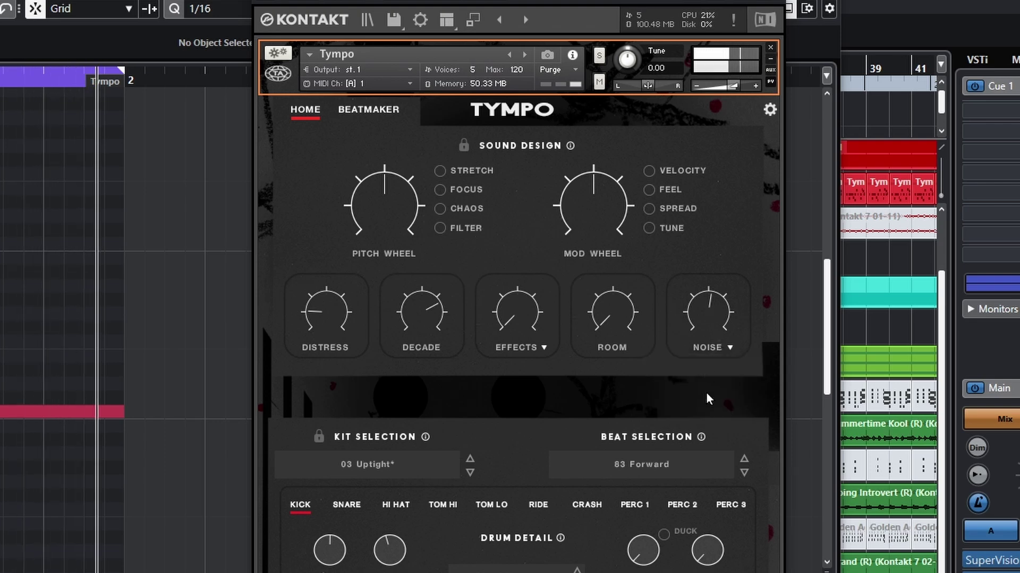
{"action": "left_click", "coordinate": [711, 345]}
{"action": "left_click", "coordinate": [696, 409]}
{"action": "left_click_drag", "start_coordinate": [701, 308], "coordinate": [735, 266]}
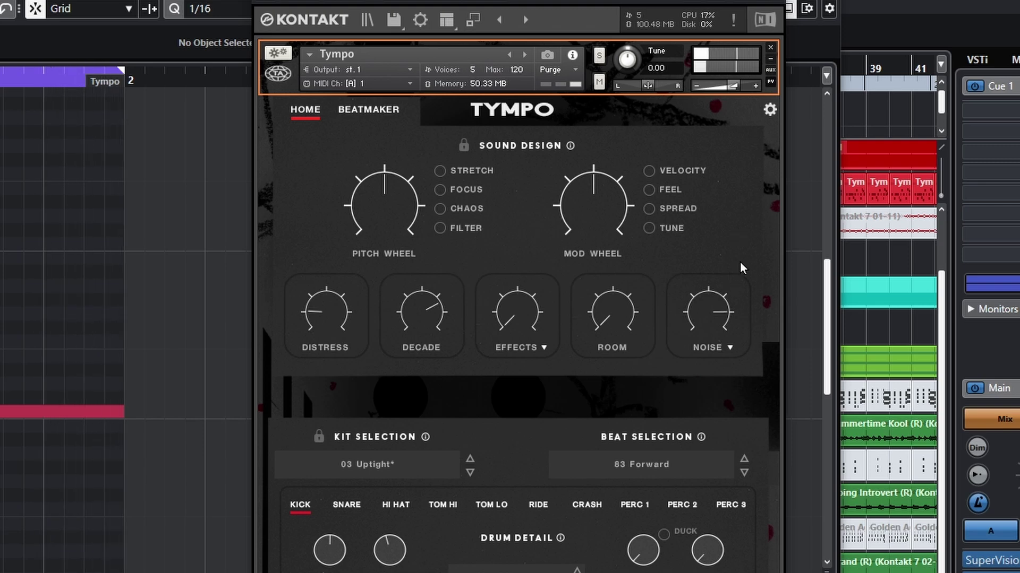
{"action": "left_click_drag", "start_coordinate": [719, 318], "coordinate": [707, 359]}
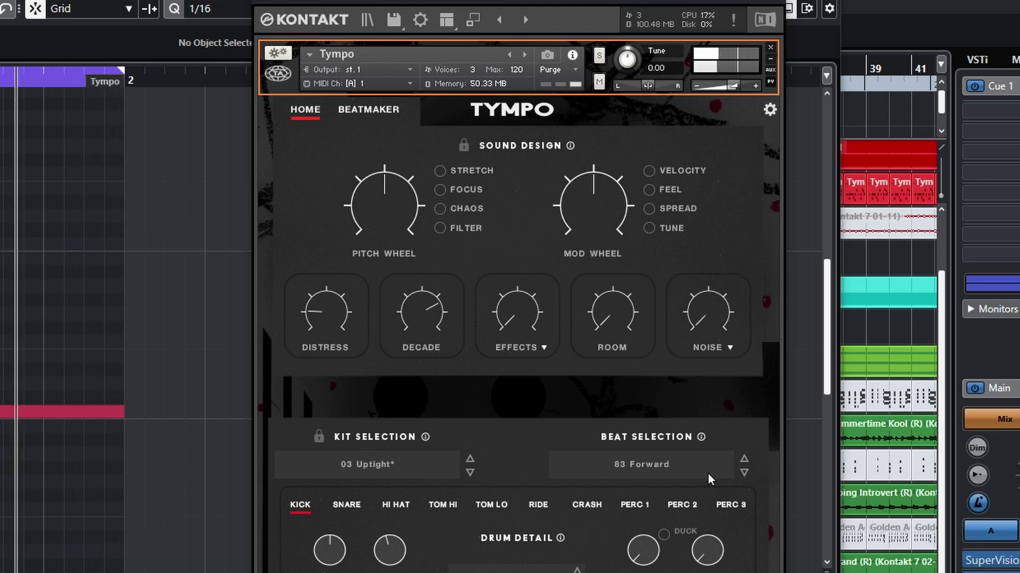
Choose another noise type and audition it by raising Noise high and returning it to minimum
{"action": "left_click", "coordinate": [707, 351]}
{"action": "left_click", "coordinate": [699, 389]}
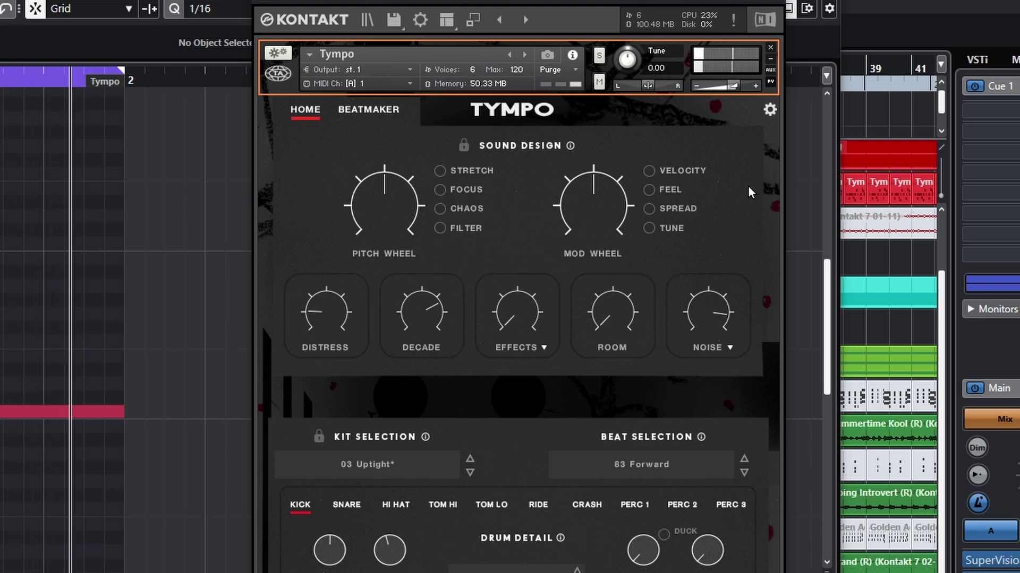
{"action": "left_click_drag", "start_coordinate": [714, 308], "coordinate": [709, 384]}
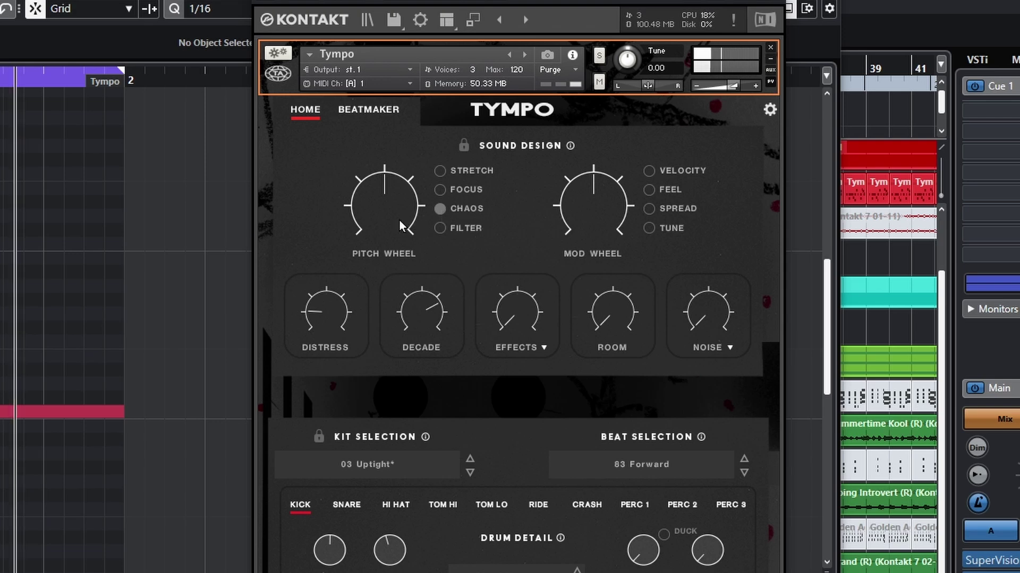
Sweep the pitch wheel upward to audition Chaos, and assign Focus to the wheel
{"action": "left_click_drag", "start_coordinate": [402, 189], "coordinate": [406, 161]}
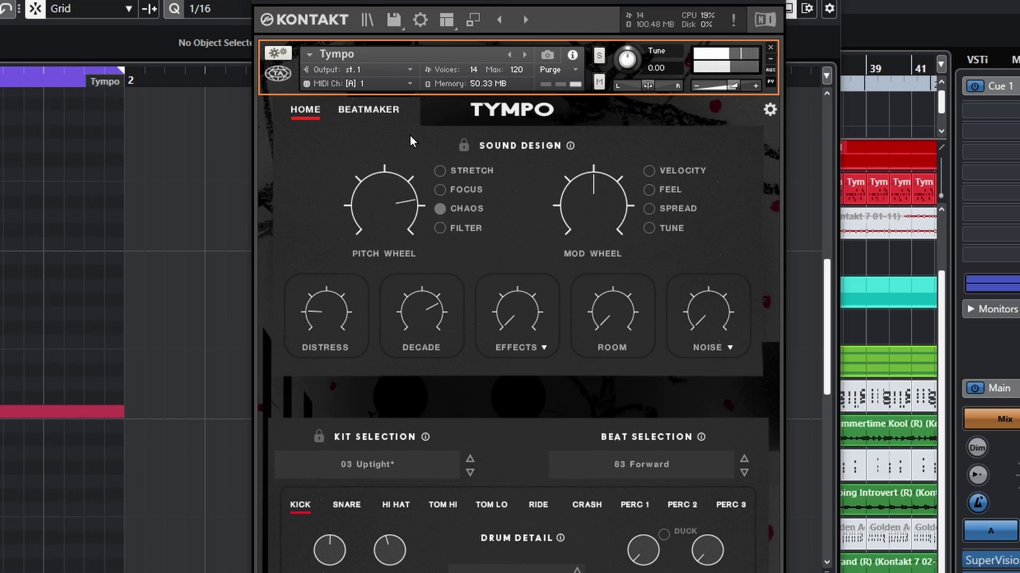
{"action": "left_click_drag", "start_coordinate": [419, 101], "coordinate": [421, 95]}
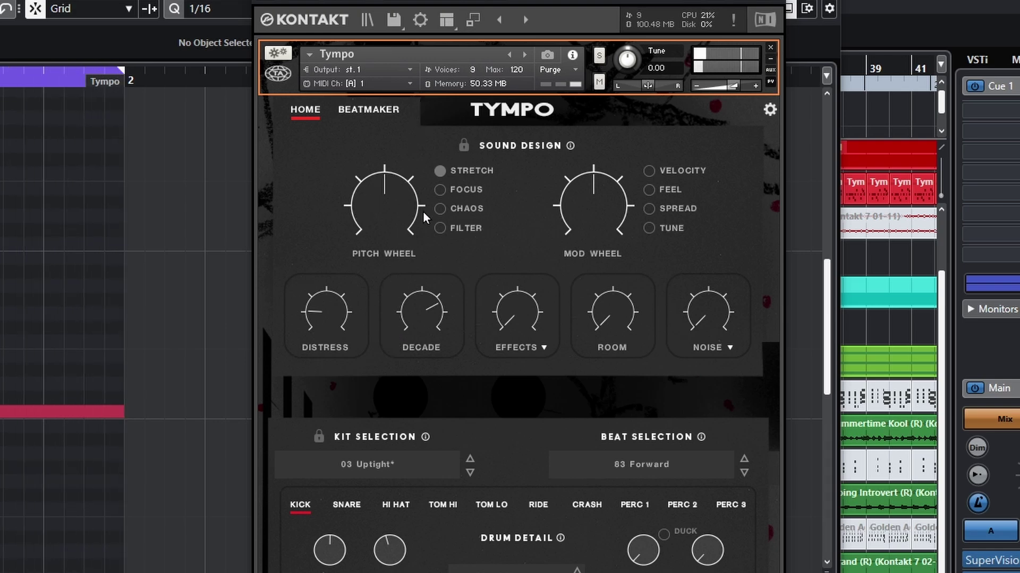
{"action": "left_click", "coordinate": [439, 189]}
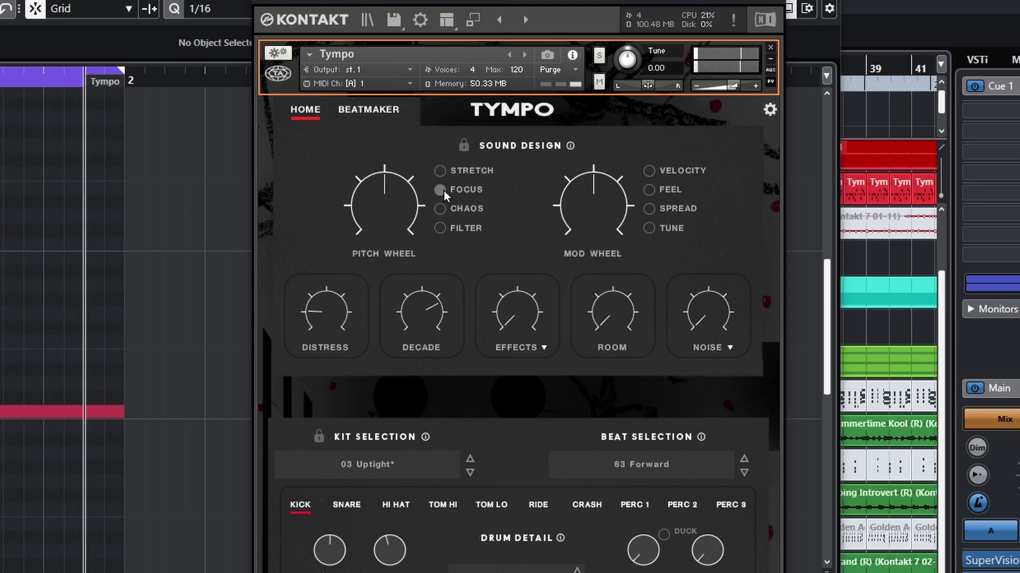
Assign Filter to the pitch wheel and sweep it upward, then add Chaos and Stretch alongside Filter
{"action": "left_click", "coordinate": [441, 228]}
{"action": "left_click_drag", "start_coordinate": [391, 228], "coordinate": [412, 171]}
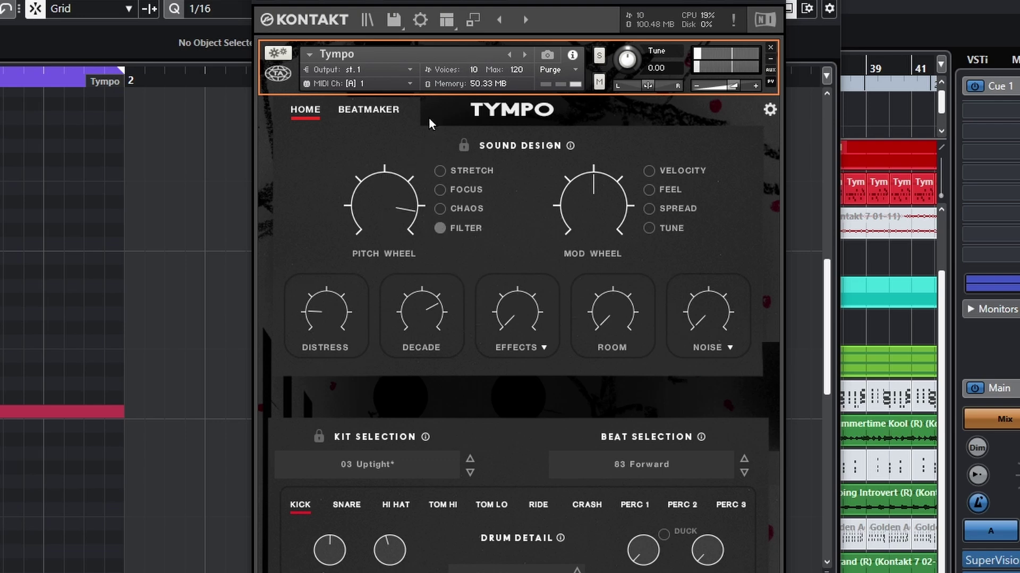
{"action": "left_click_drag", "start_coordinate": [433, 94], "coordinate": [428, 122]}
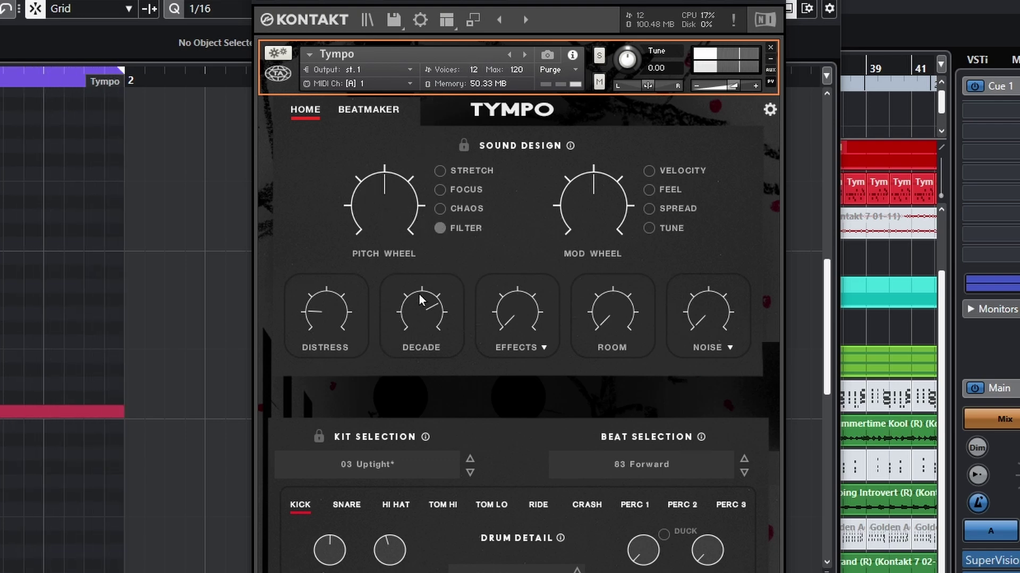
{"action": "left_click", "coordinate": [439, 210]}
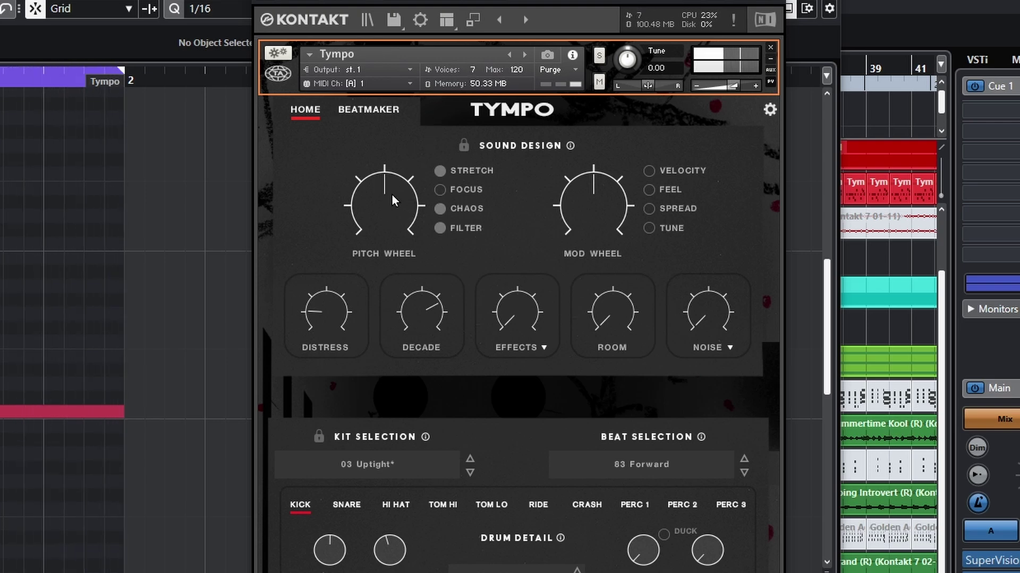
{"action": "key", "text": "space"}
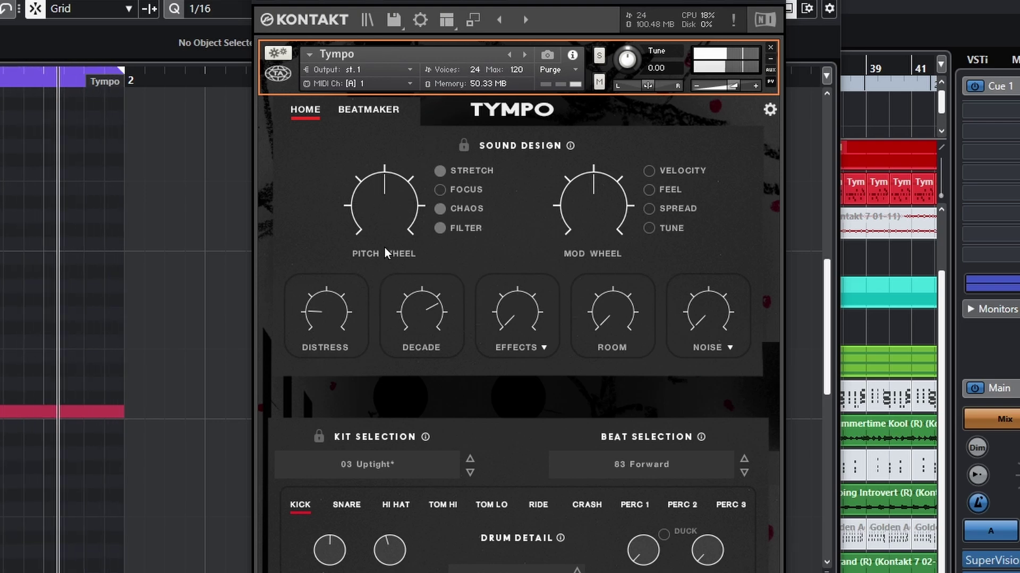
Sweep the pitch wheel downward to audition the combined Stretch, Chaos and Filter modulation
{"action": "left_click_drag", "start_coordinate": [397, 196], "coordinate": [395, 234]}
{"action": "left_click_drag", "start_coordinate": [393, 288], "coordinate": [425, 288]}
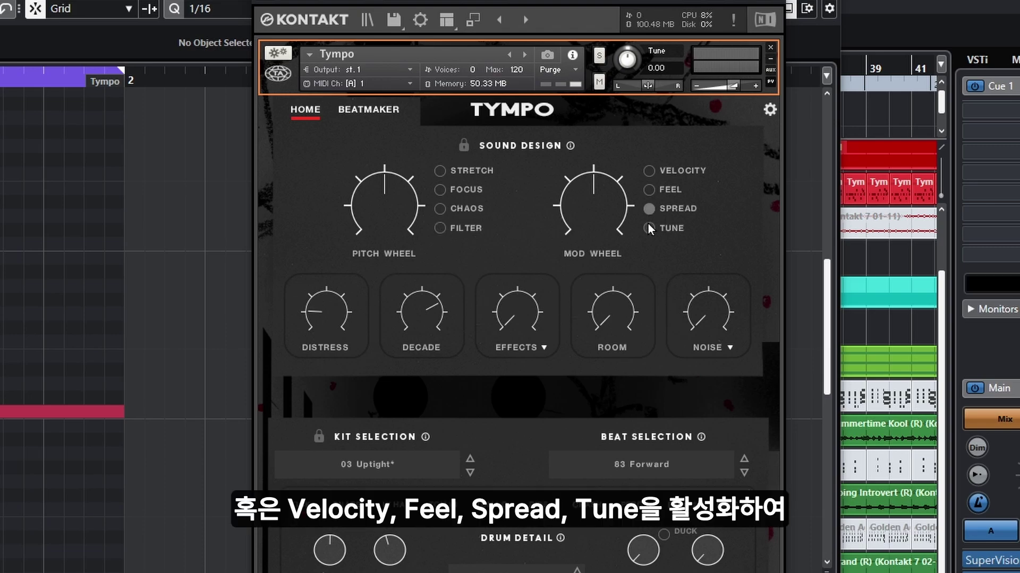
Open the Beatmaker pattern and move the mod wheel to audition the Feel modulation on the hi-hat lane
{"action": "left_click", "coordinate": [375, 113]}
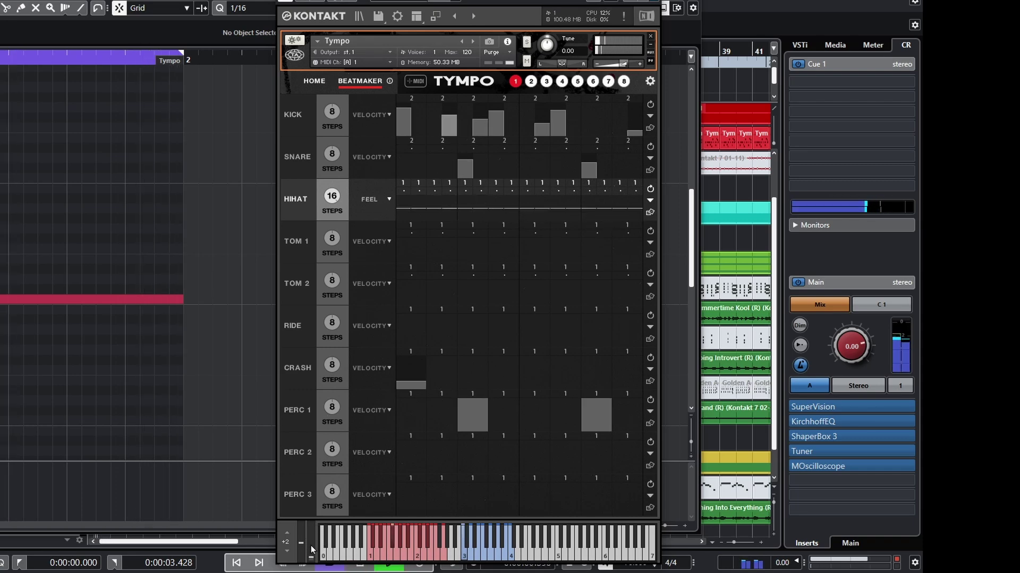
{"action": "mouse_move", "coordinate": [311, 546]}
{"action": "left_mouse_down"}
{"action": "mouse_move", "coordinate": [310, 496]}
{"action": "mouse_move", "coordinate": [306, 548]}
{"action": "left_mouse_up"}
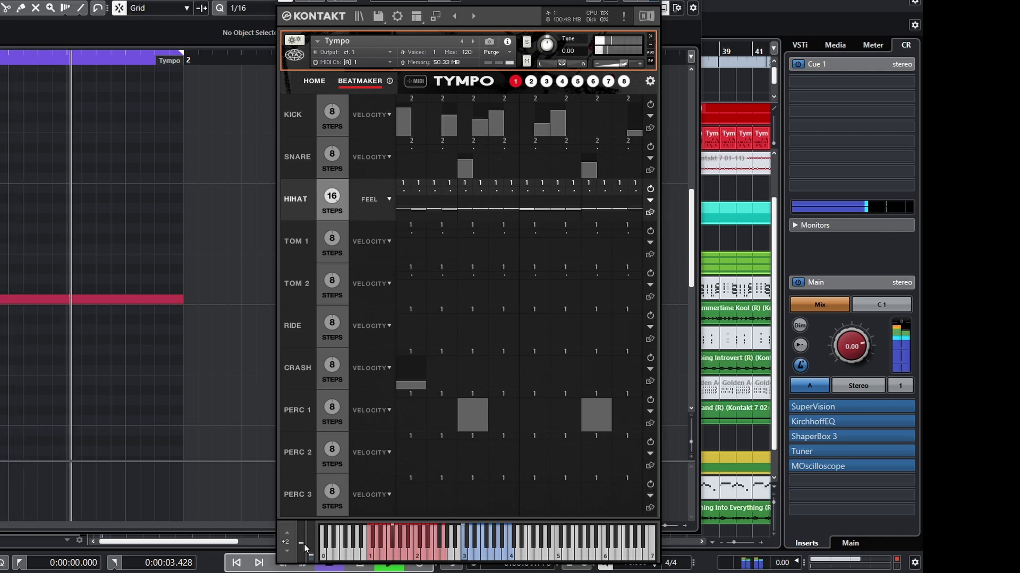
Show Tune on the Beatmaker's hi-hat lane, assign Tune to the mod wheel, and sweep the wheel to shift the hi-hat's tuning
{"action": "left_click", "coordinate": [377, 200]}
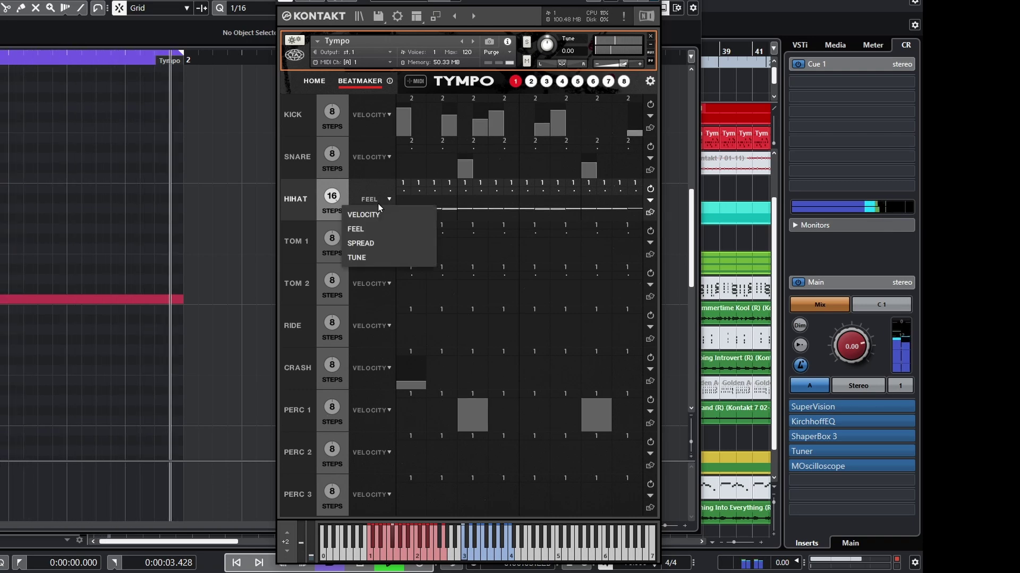
{"action": "left_click", "coordinate": [364, 257]}
{"action": "left_click", "coordinate": [315, 82]}
{"action": "left_click", "coordinate": [564, 167]}
{"action": "left_click", "coordinate": [350, 82]}
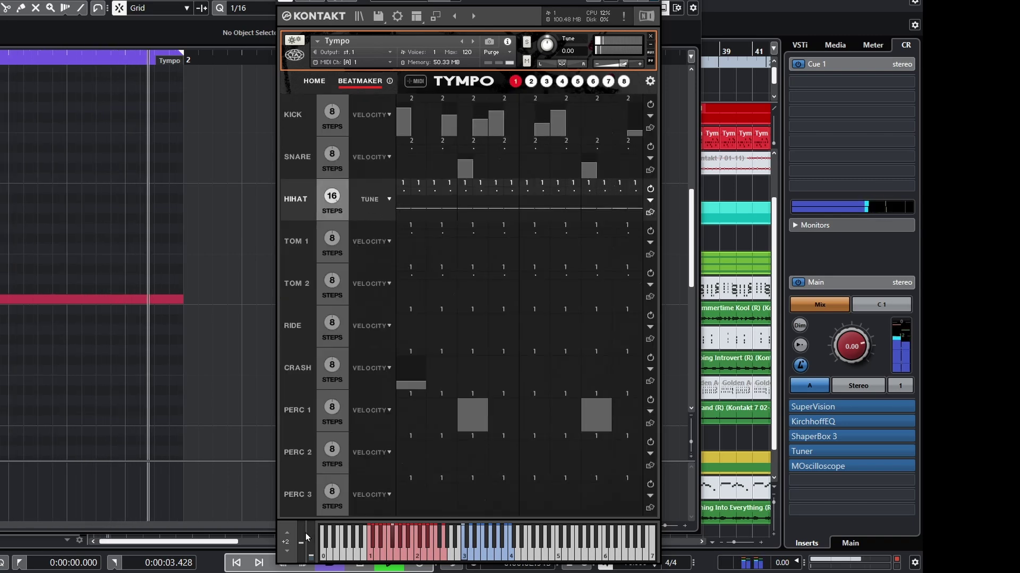
{"action": "mouse_move", "coordinate": [405, 206]}
{"action": "left_mouse_down"}
{"action": "mouse_move", "coordinate": [581, 204]}
{"action": "mouse_move", "coordinate": [630, 224]}
{"action": "left_mouse_up"}
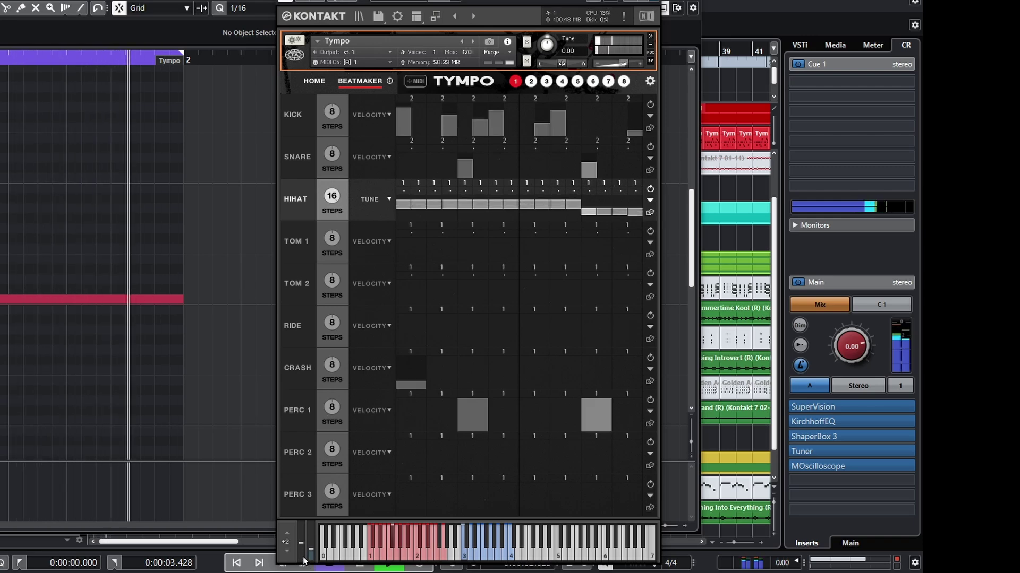
Return to the Home page and load the 86 Fresh n Clean beat from the 80 bpm group
{"action": "left_click", "coordinate": [313, 81]}
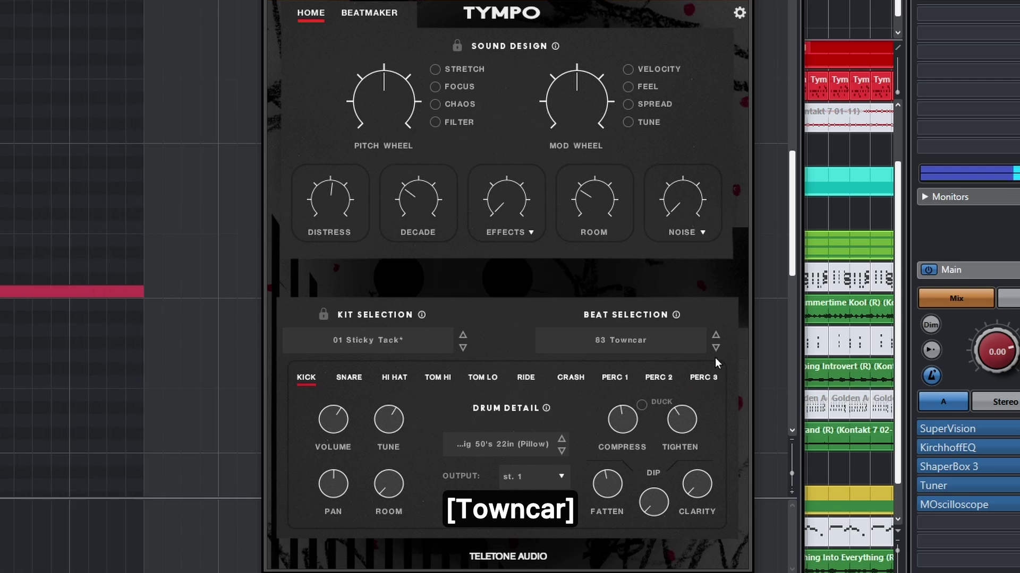
{"action": "left_click", "coordinate": [664, 340]}
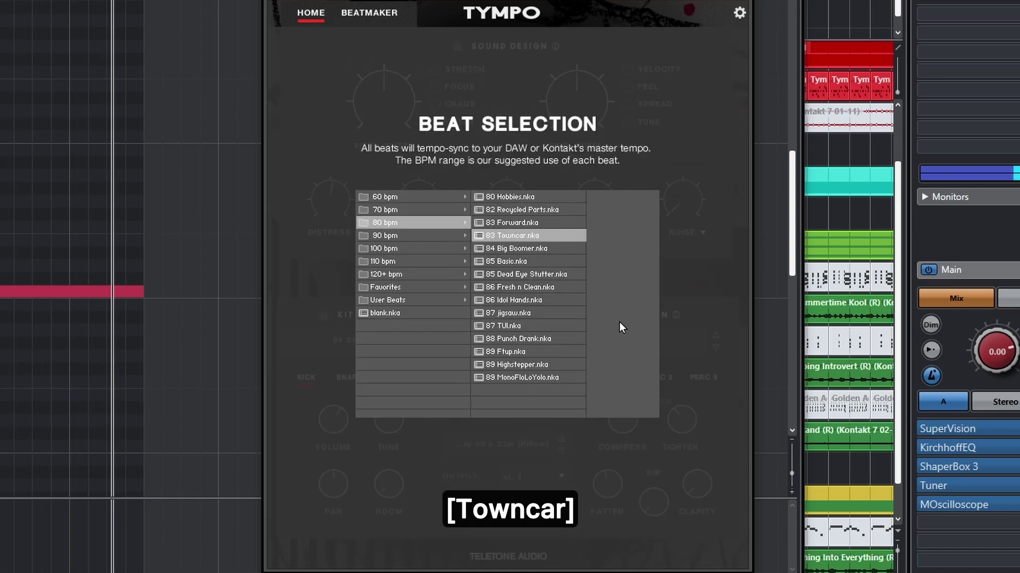
{"action": "left_click", "coordinate": [547, 287]}
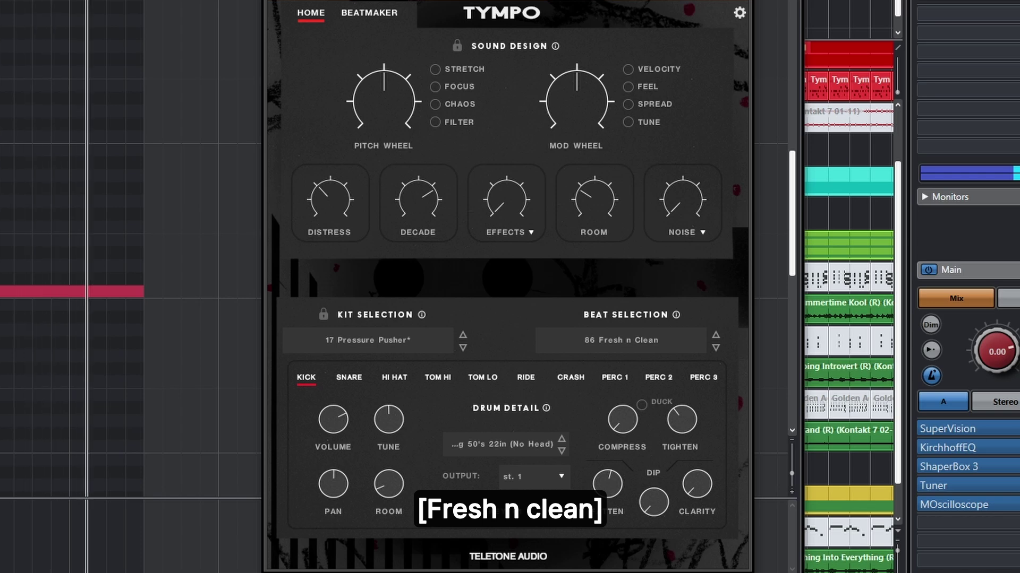
Load the 97 MonoGram beat from the 90 bpm group and view its pattern in the Beatmaker
{"action": "left_click", "coordinate": [638, 338]}
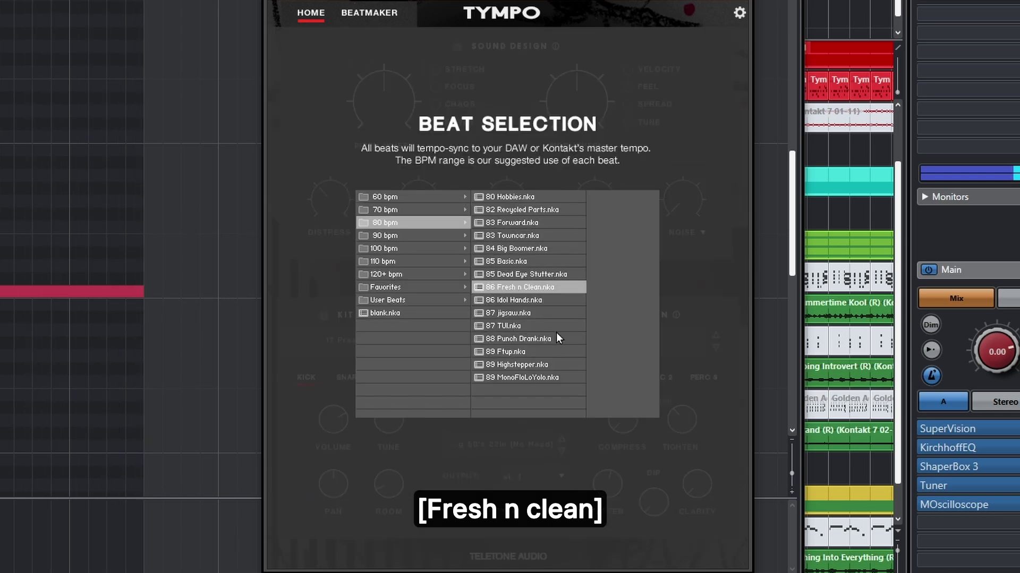
{"action": "left_click", "coordinate": [515, 327]}
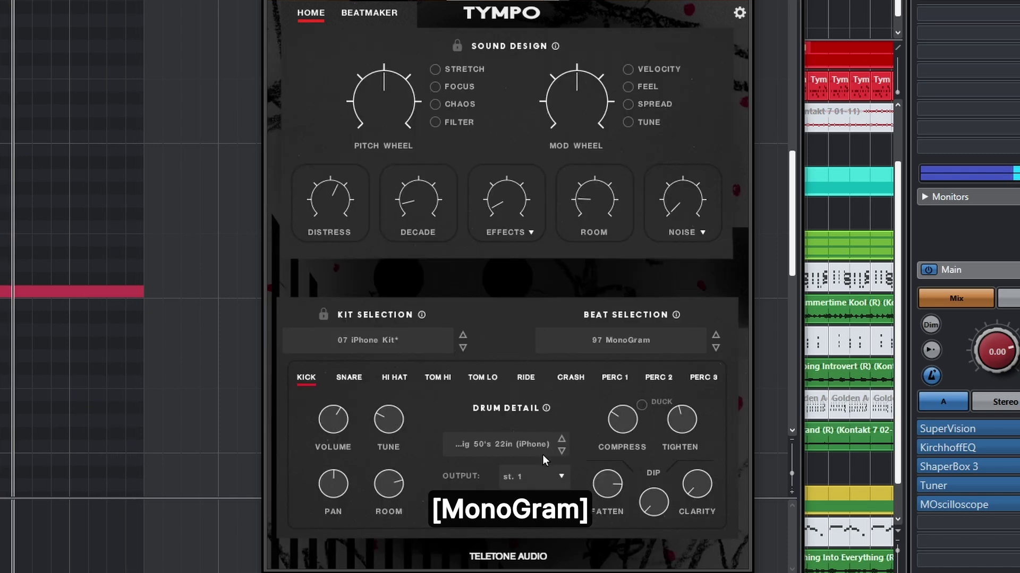
{"action": "left_click", "coordinate": [393, 14]}
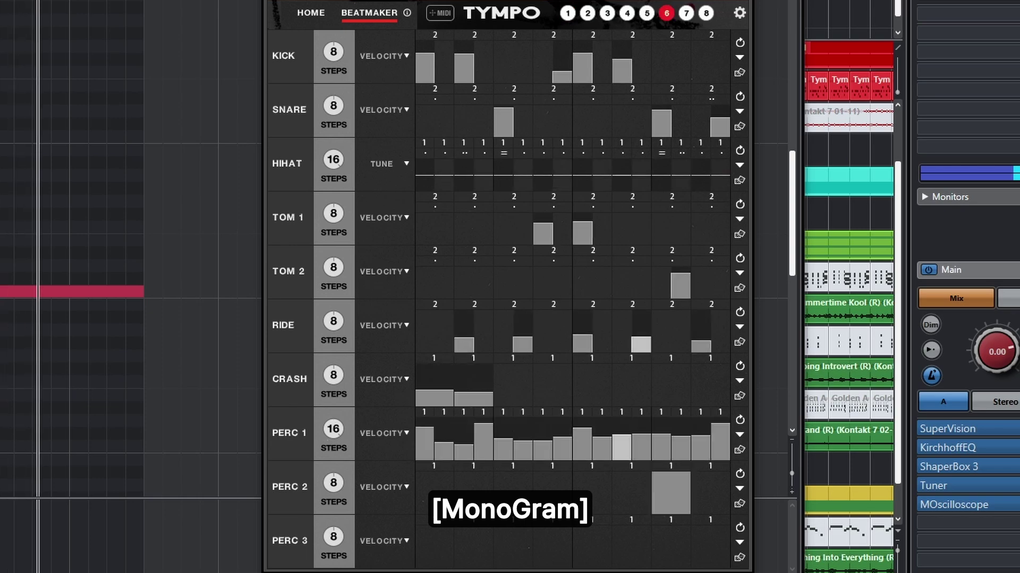
Load the 92 Cardboard Crush beat and view its pattern in the Beatmaker
{"action": "left_click", "coordinate": [308, 14]}
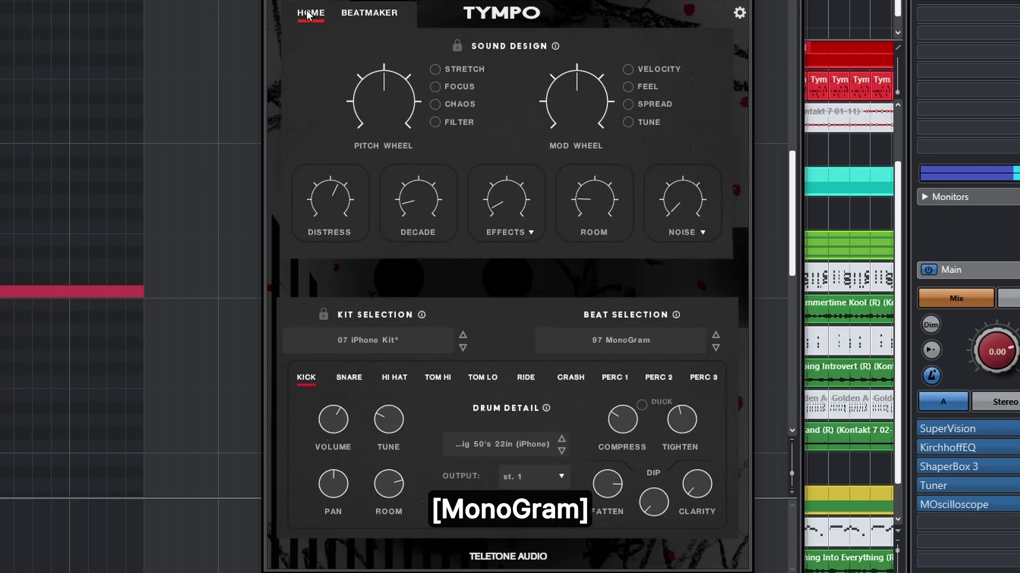
{"action": "left_click", "coordinate": [646, 342]}
{"action": "left_click", "coordinate": [518, 225]}
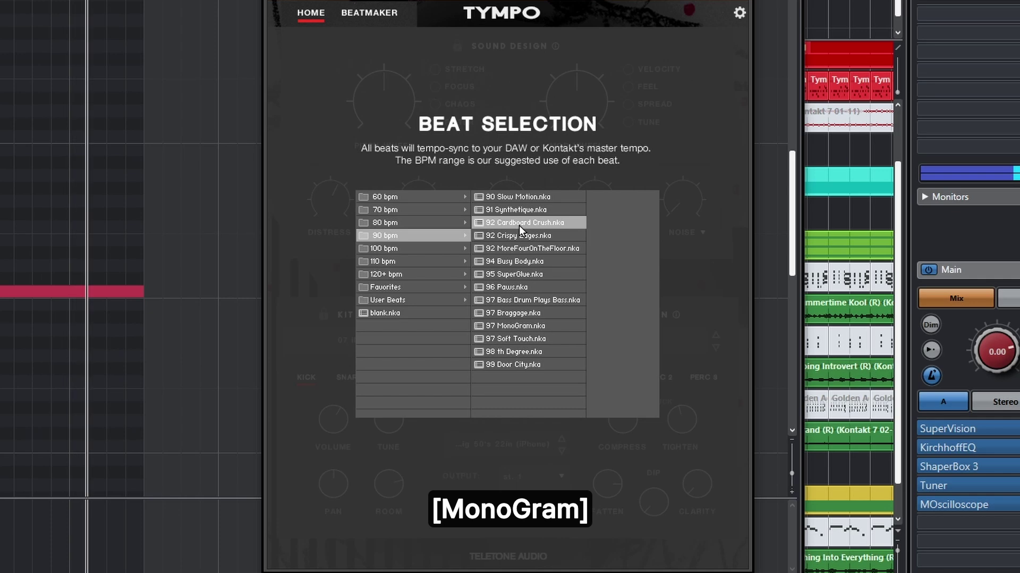
{"action": "left_click", "coordinate": [384, 21]}
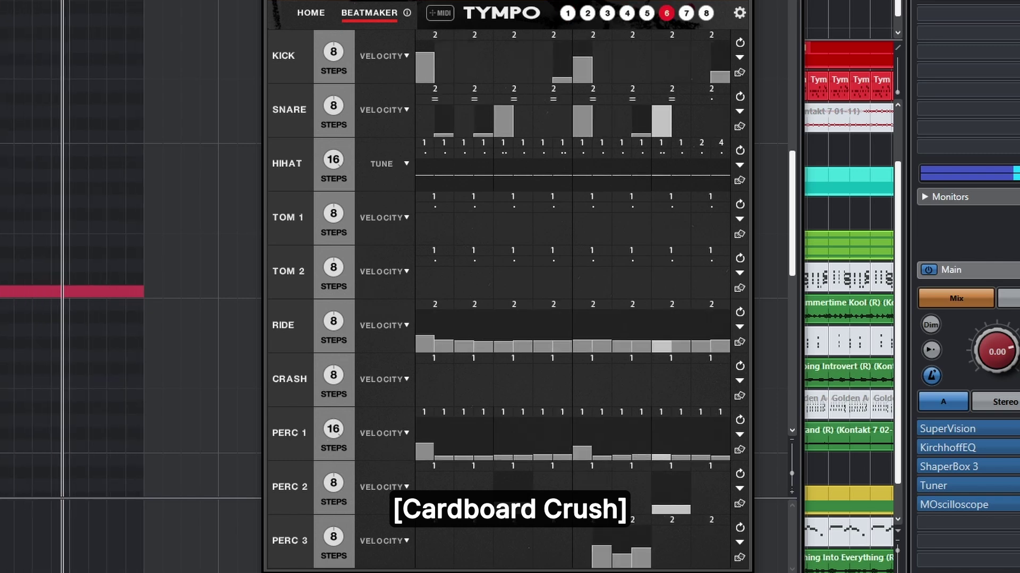
Load the 69 Flat Tire beat from the 60 bpm group and view its pattern in the Beatmaker
{"action": "left_click", "coordinate": [311, 13]}
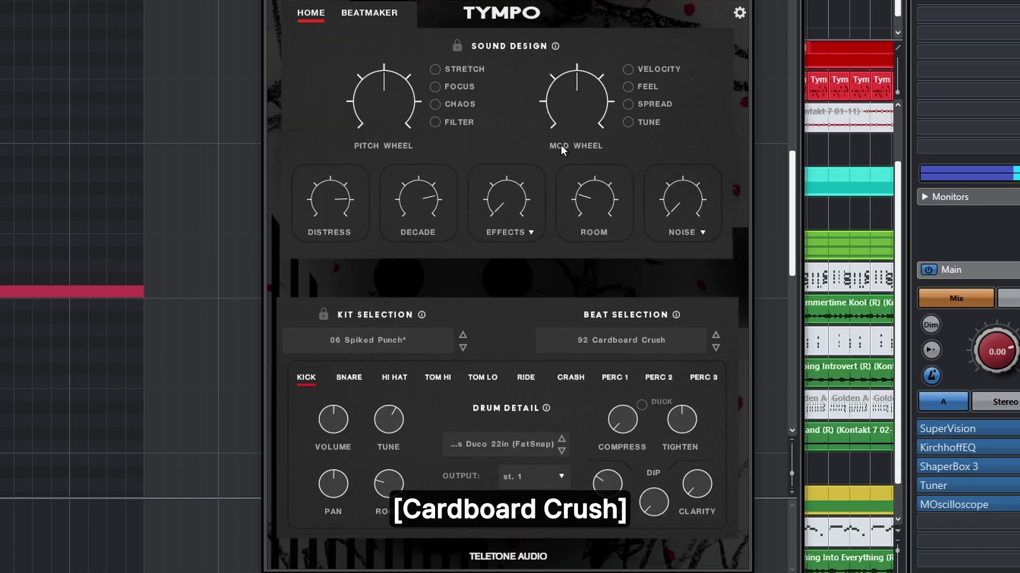
{"action": "left_click", "coordinate": [600, 339]}
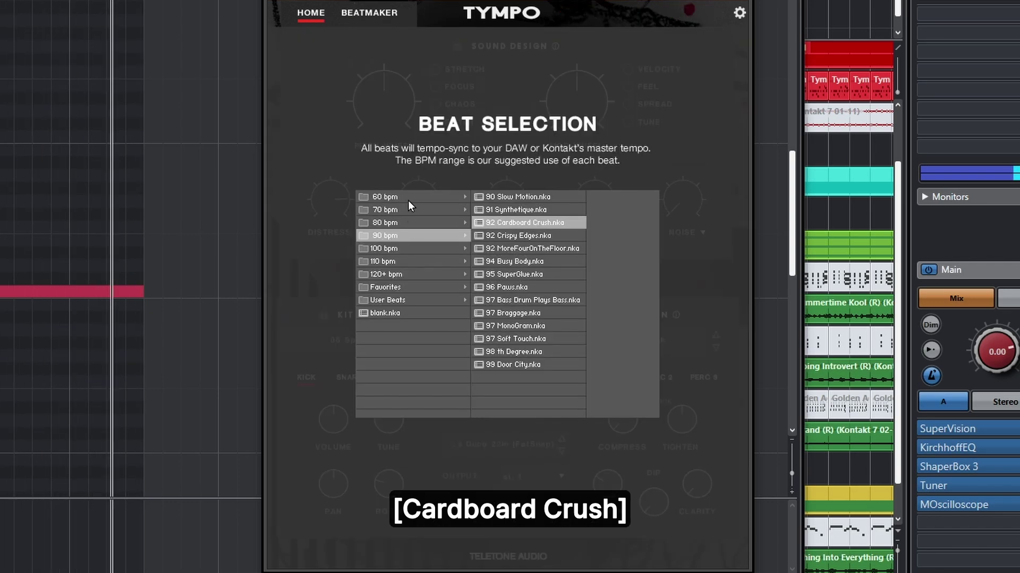
{"action": "mouse_move", "coordinate": [412, 199]}
{"action": "left_click", "coordinate": [514, 248]}
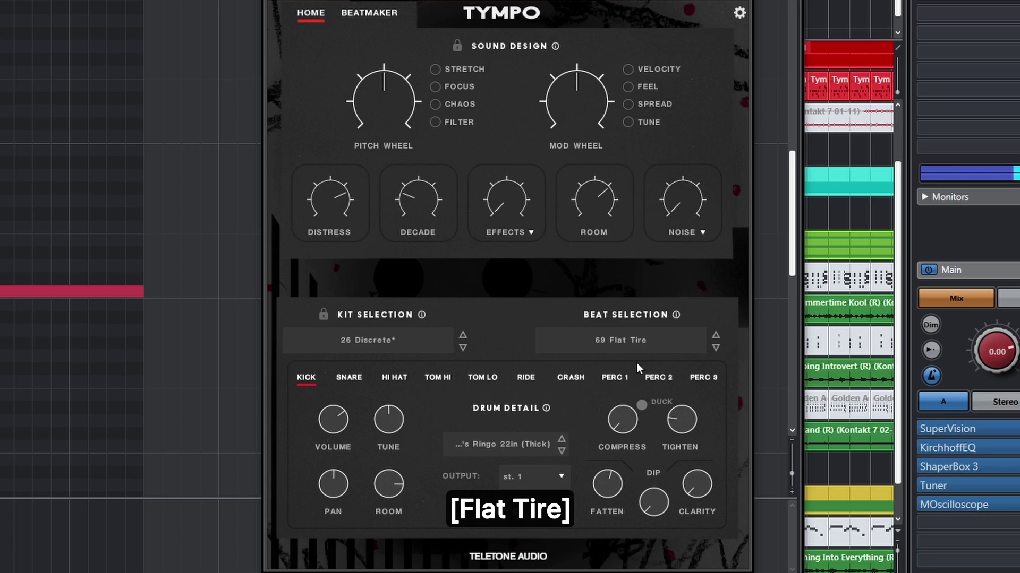
{"action": "left_click", "coordinate": [369, 13]}
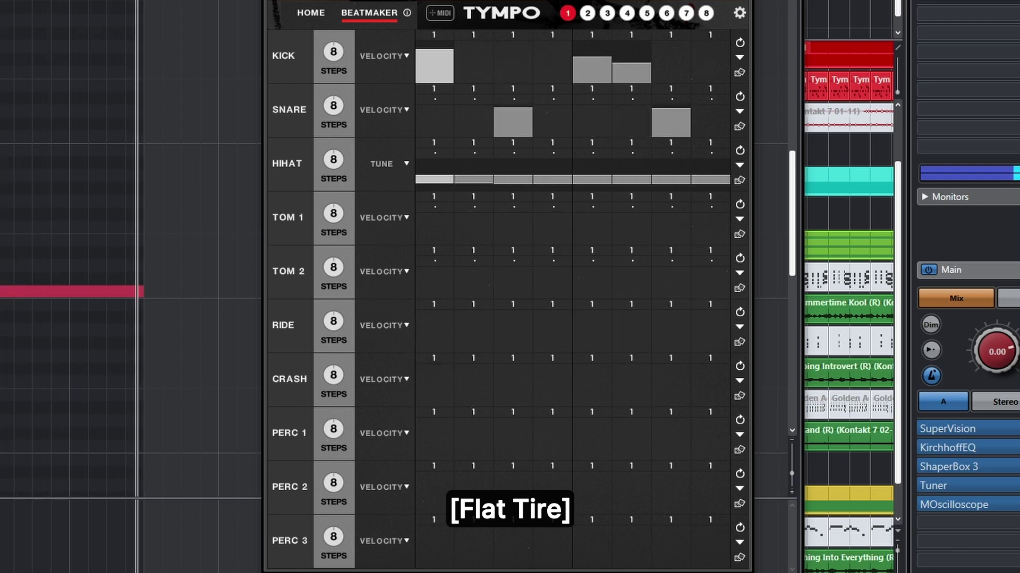
Go back to the Home page and load the 82 Recycled Parts beat from the 80 bpm group
{"action": "left_click", "coordinate": [318, 20]}
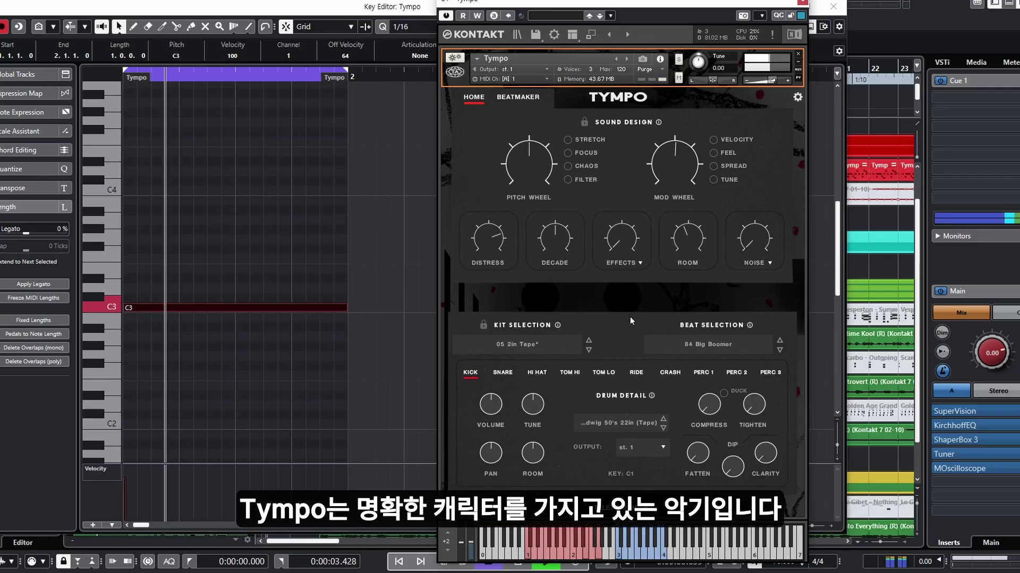
{"action": "left_click", "coordinate": [687, 345]}
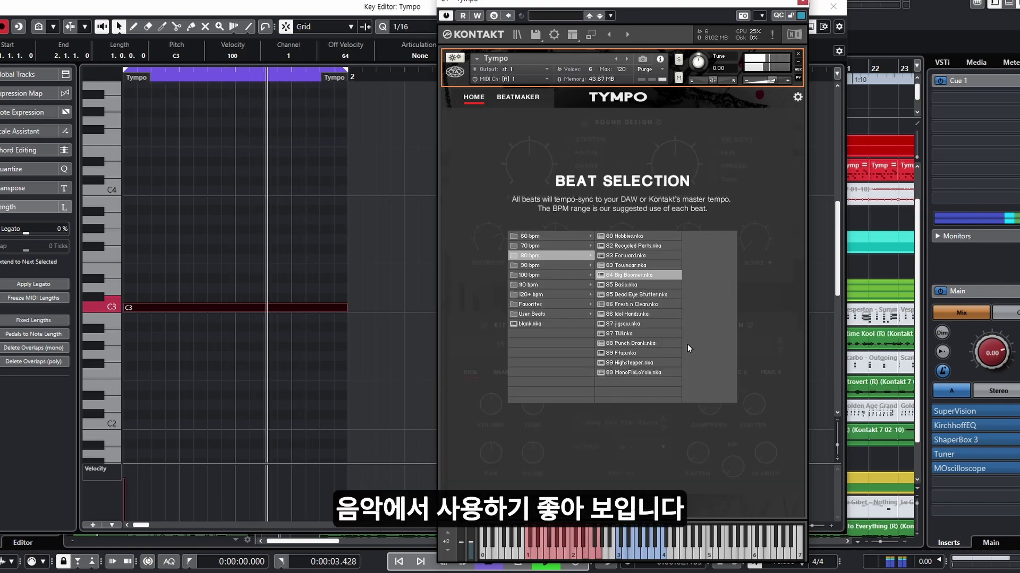
{"action": "left_click", "coordinate": [629, 251]}
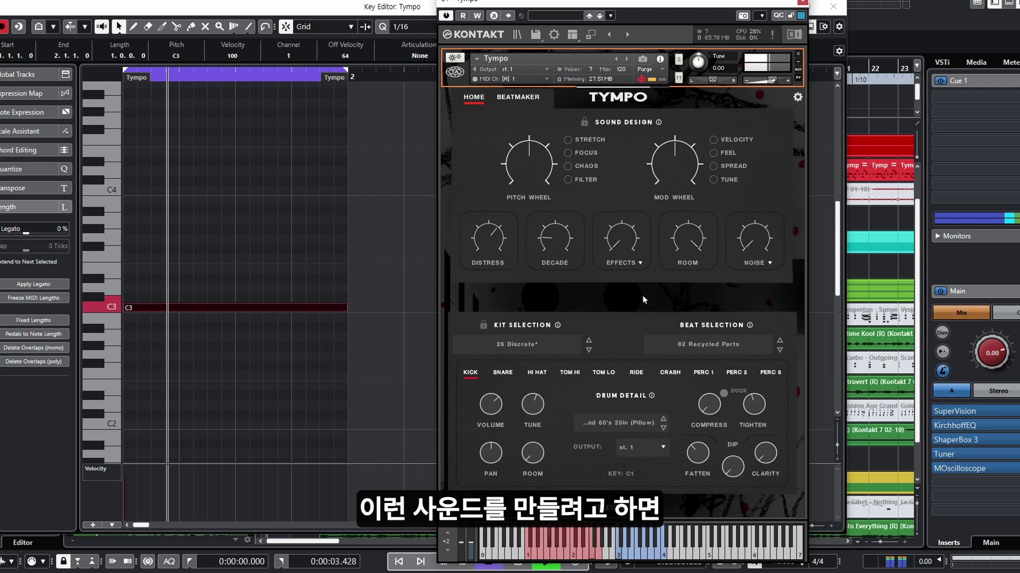
Switch to the 90 bpm group and load the 92 Cardboard Crush beat
{"action": "left_click", "coordinate": [683, 343]}
{"action": "left_click", "coordinate": [537, 265]}
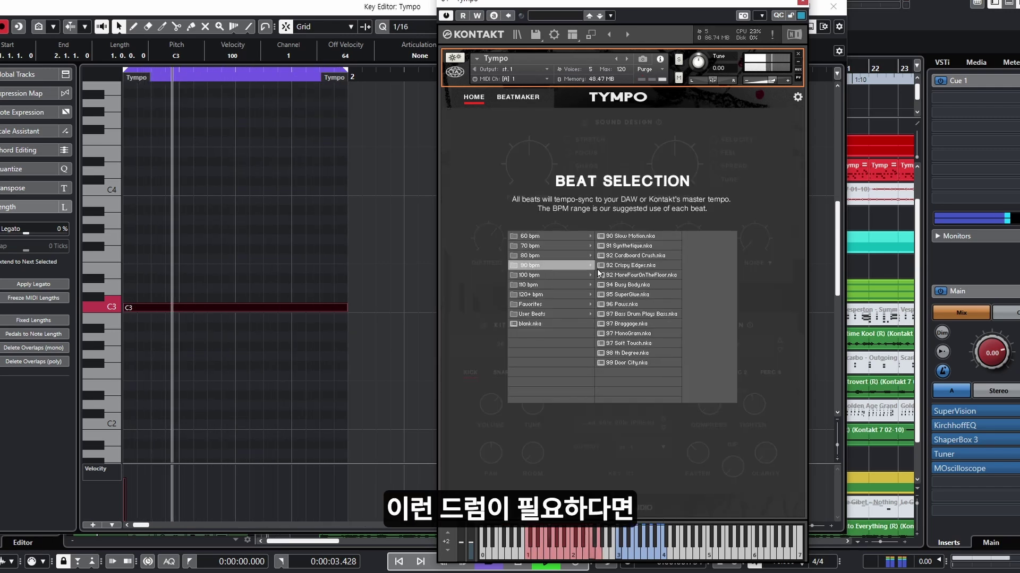
{"action": "left_click", "coordinate": [628, 256]}
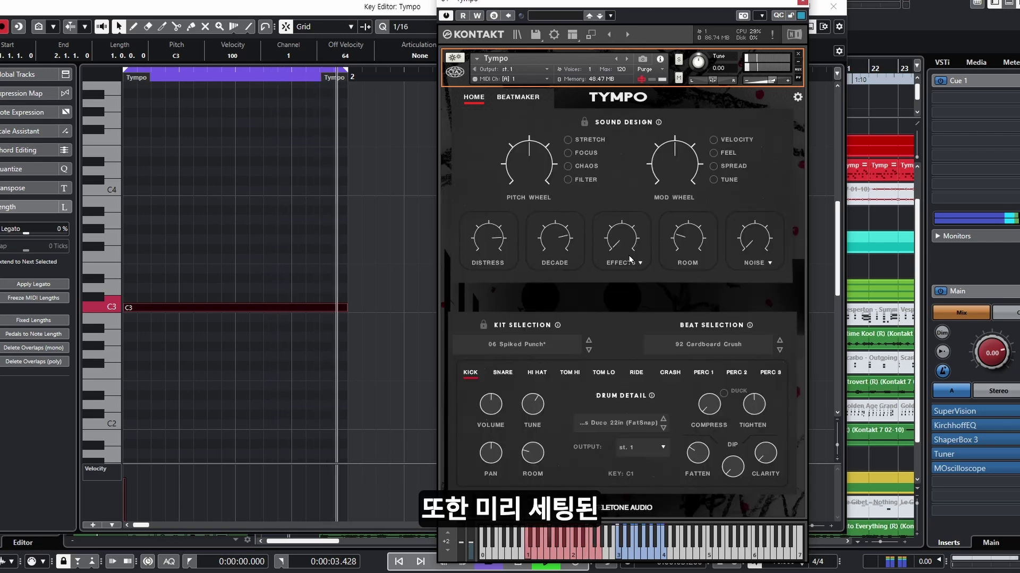
Switch to the 70 bpm group and load the 76 MONSTER beat
{"action": "left_click", "coordinate": [668, 342]}
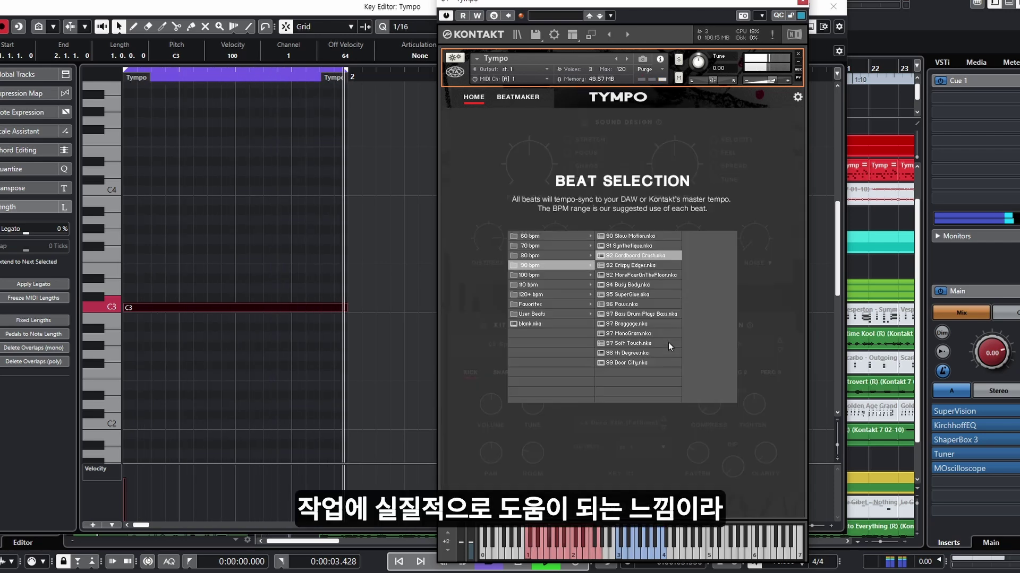
{"action": "left_click", "coordinate": [559, 247]}
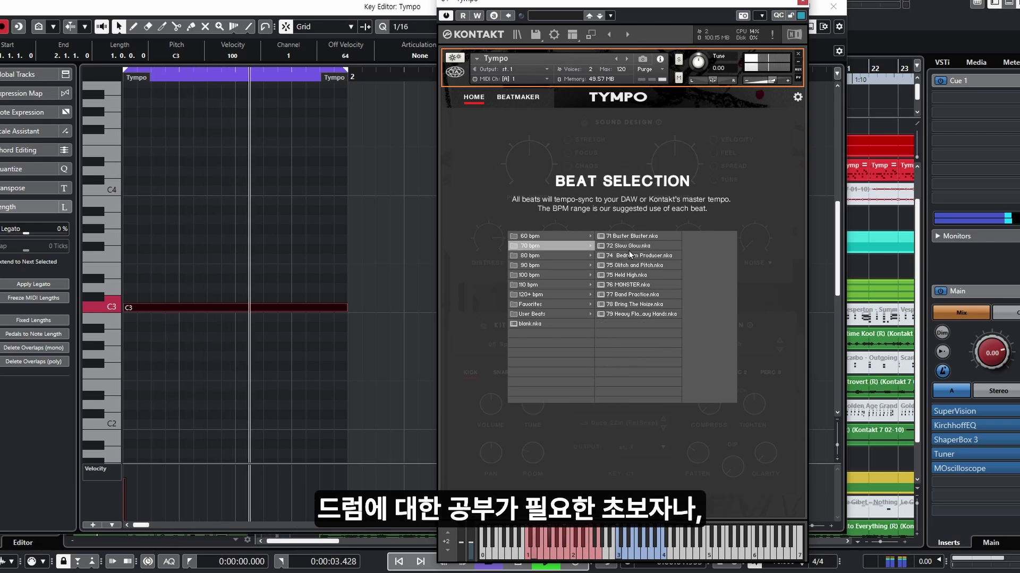
{"action": "left_click", "coordinate": [632, 288]}
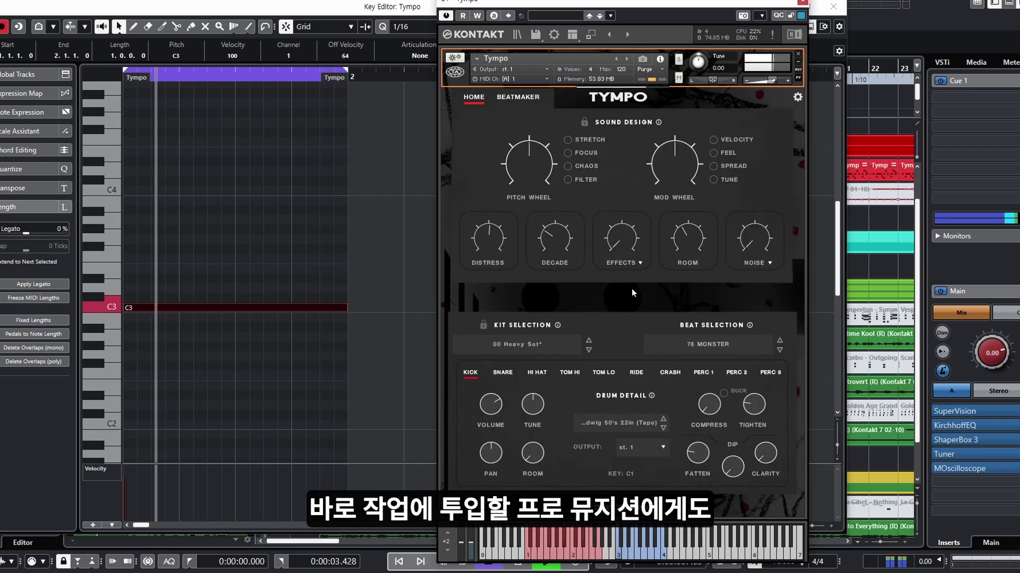